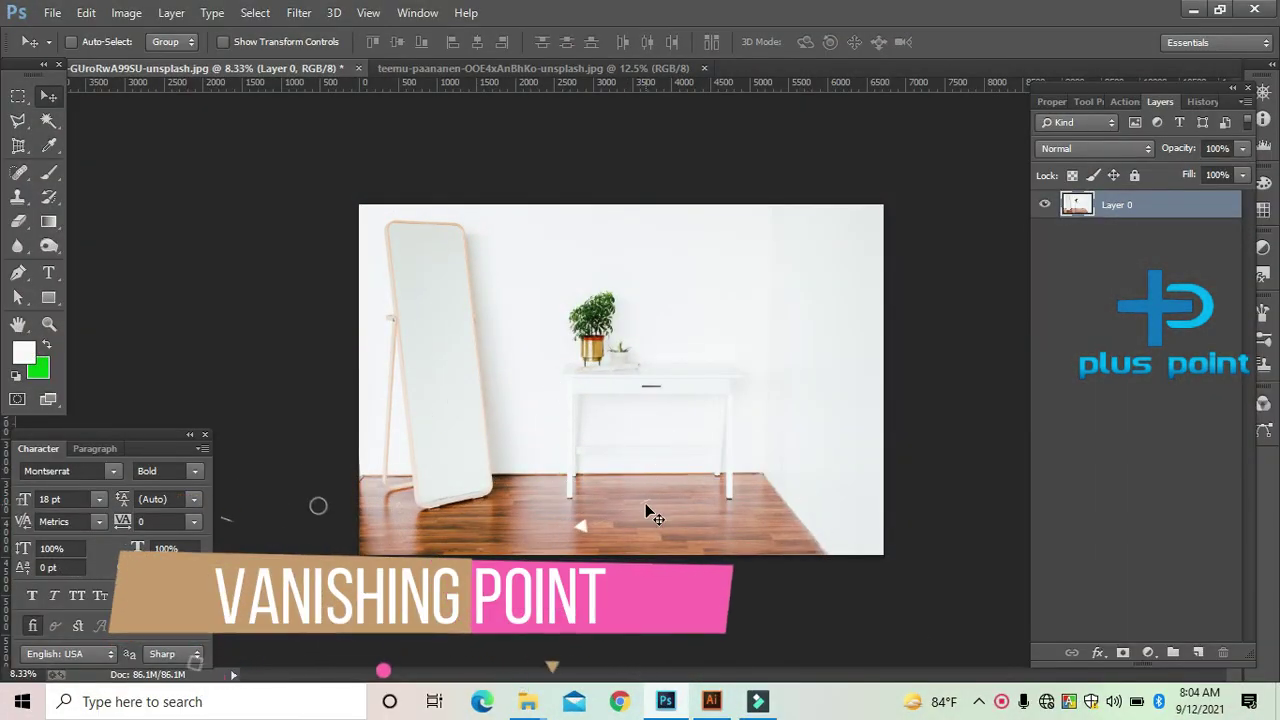
Unlock the fern photo's background and drag it into the room image as a new layer.
left_click(496, 69)
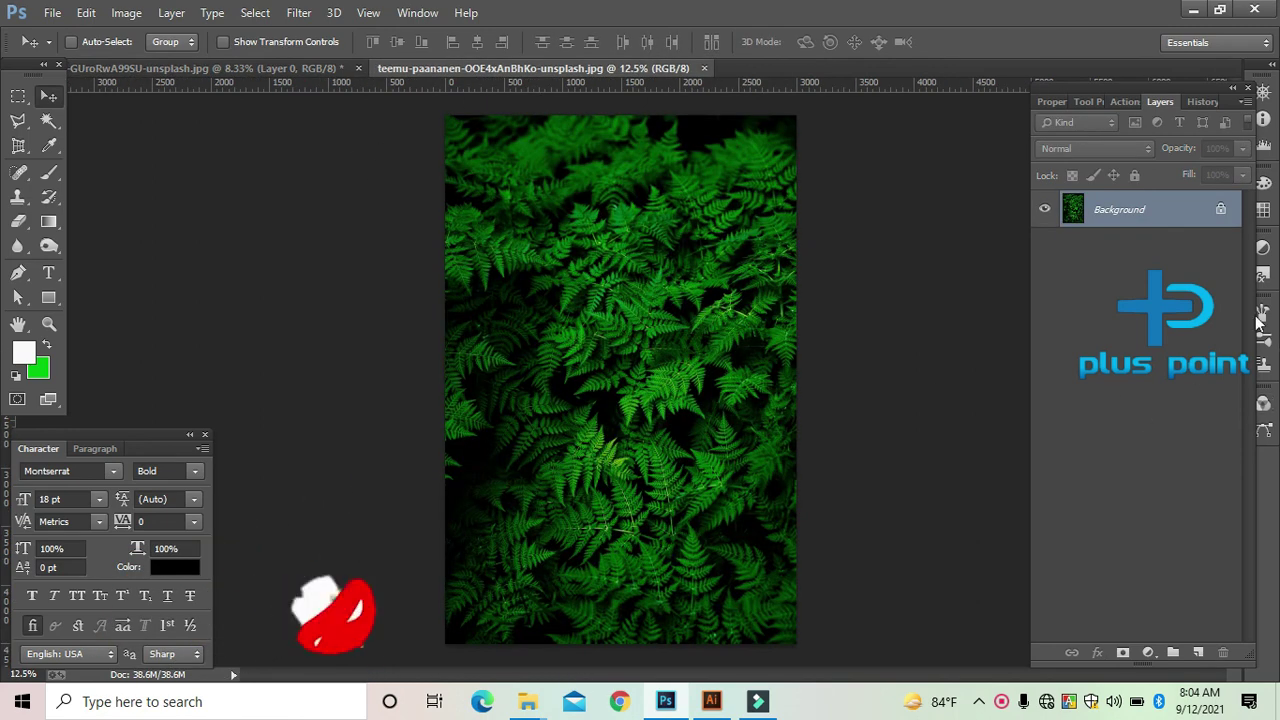
double_click(1182, 228)
mouse_move(620, 380)
left_mouse_down()
mouse_move(333, 90)
mouse_move(657, 394)
left_mouse_up()
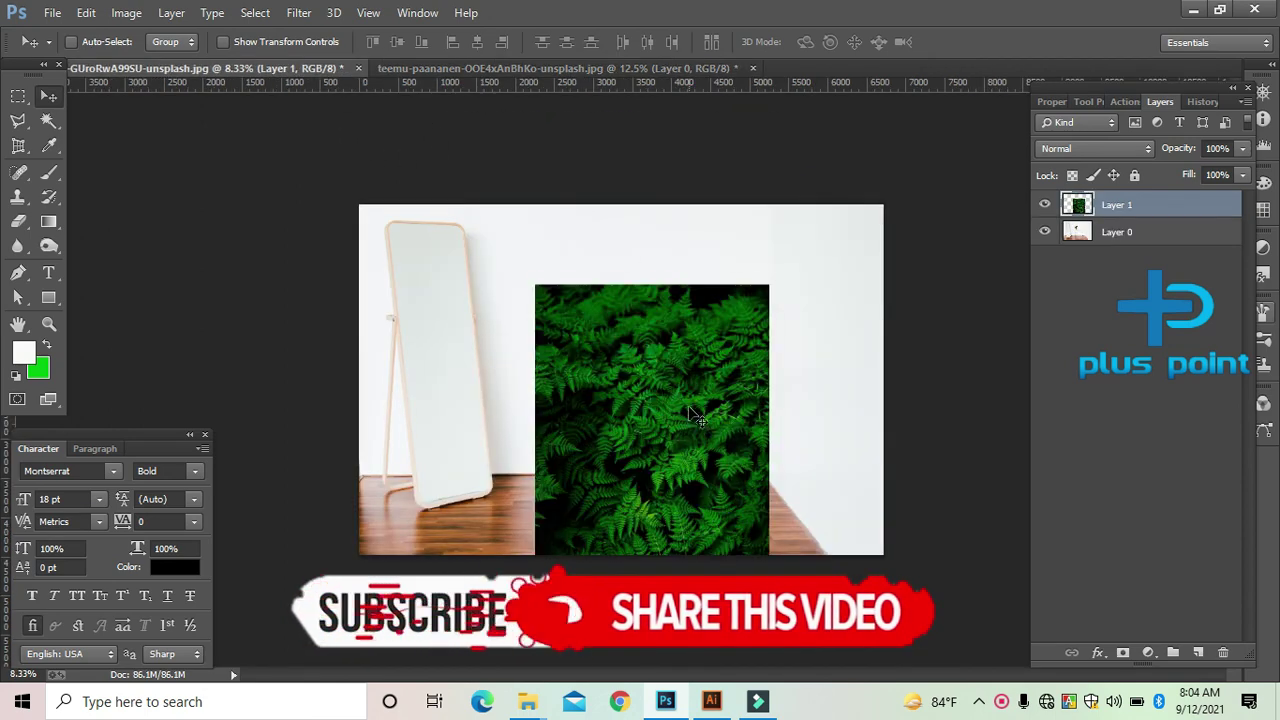
Select all of the fern layer and cut it to the clipboard, leaving Layer 1 empty.
key("ctrl+a")
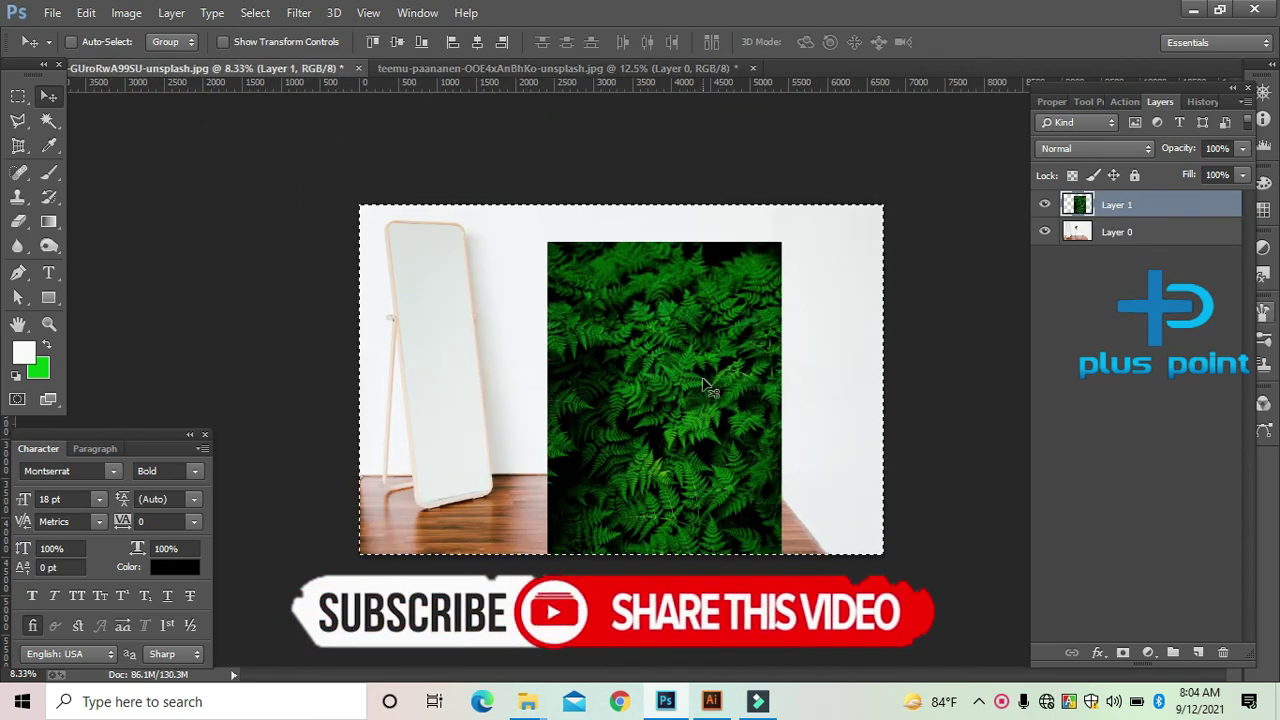
left_click_drag(697, 385, 709, 377)
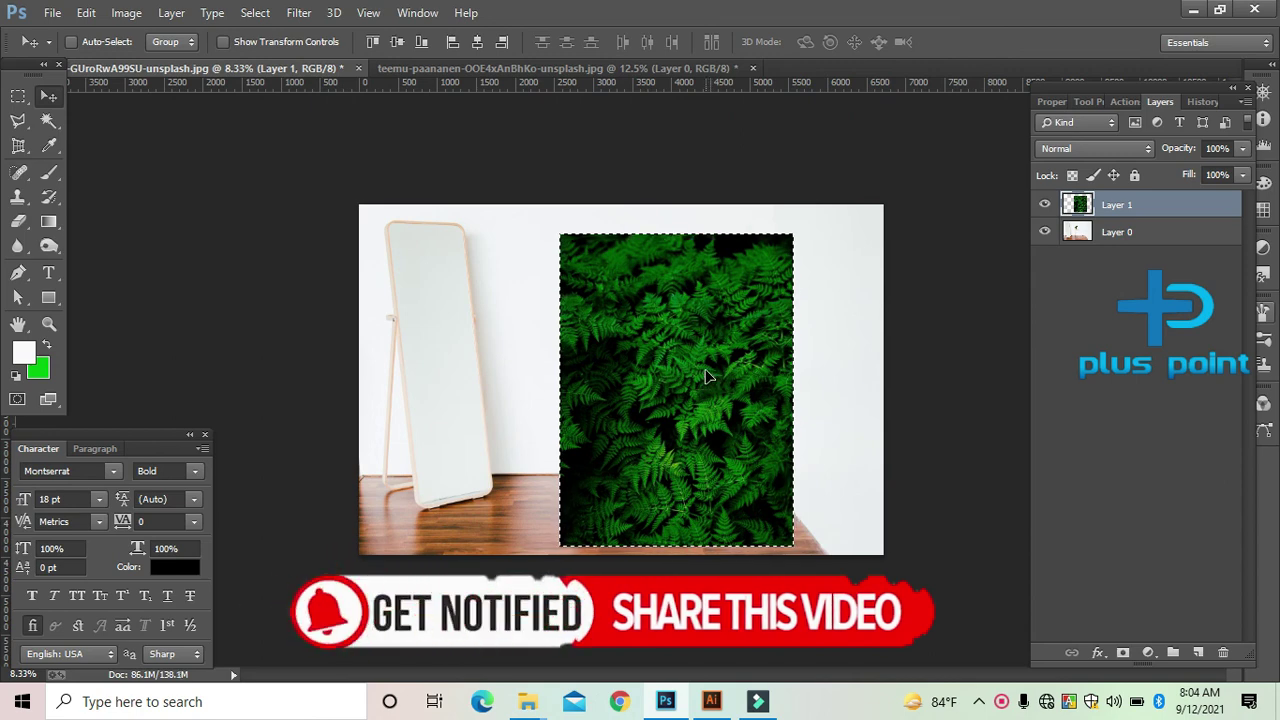
key("ctrl+x")
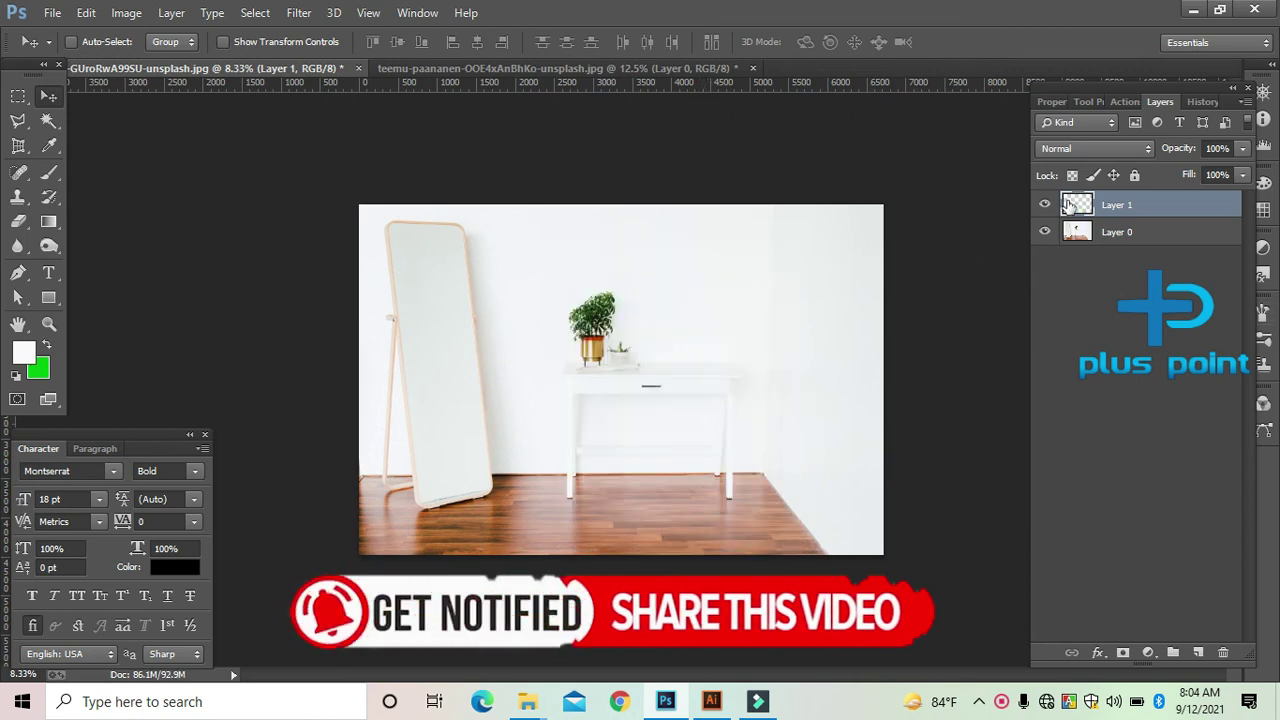
left_click(298, 13)
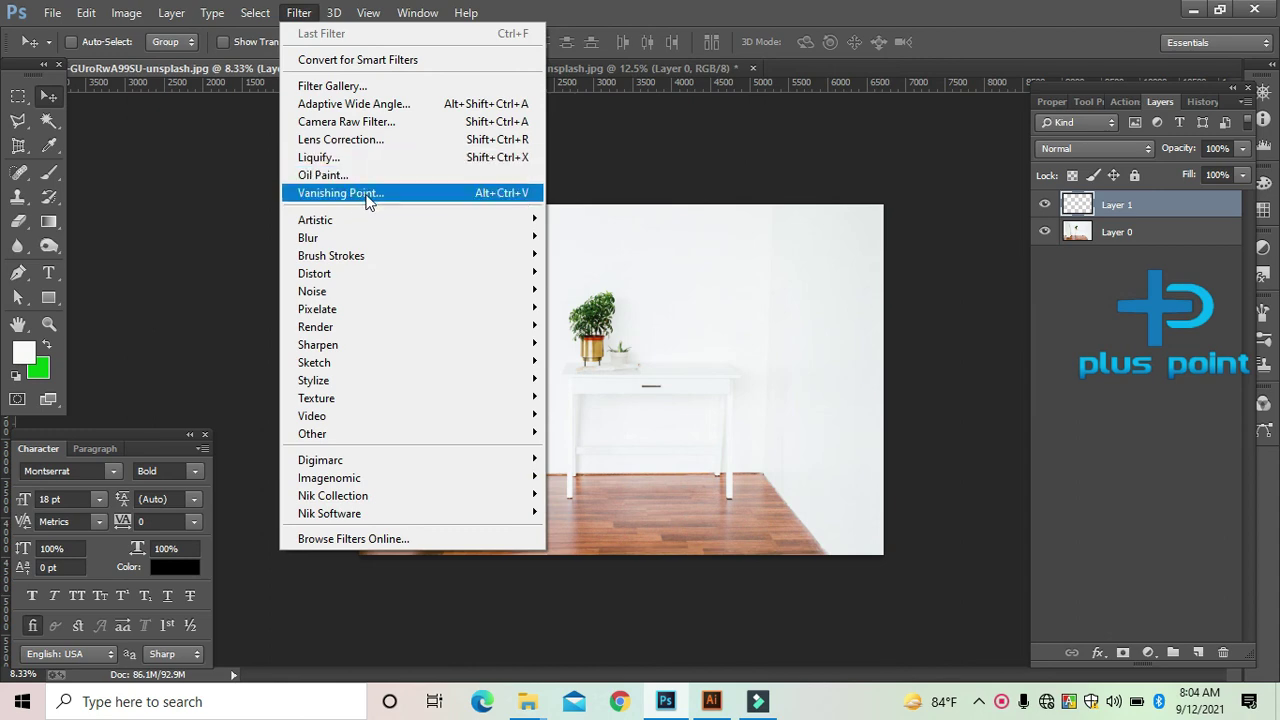
Build a Vanishing Point plane on the mirror corners and paste the fern into it.
left_click(347, 193)
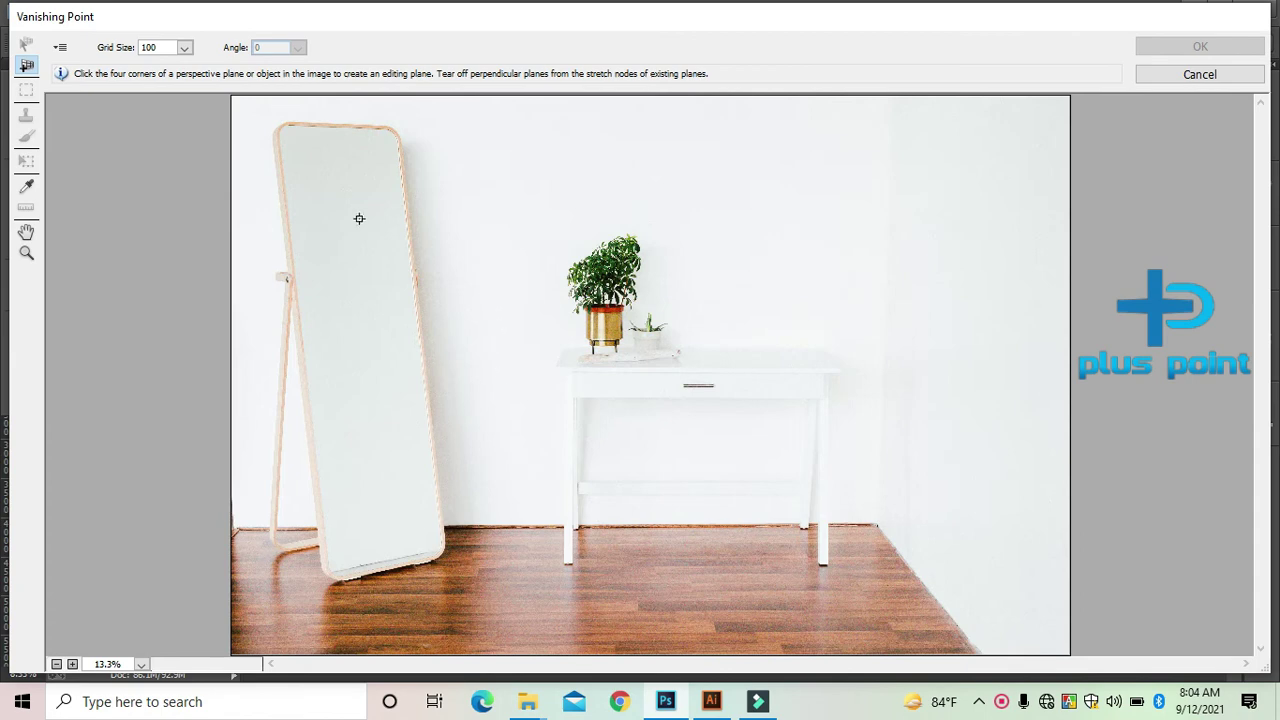
left_click(278, 128)
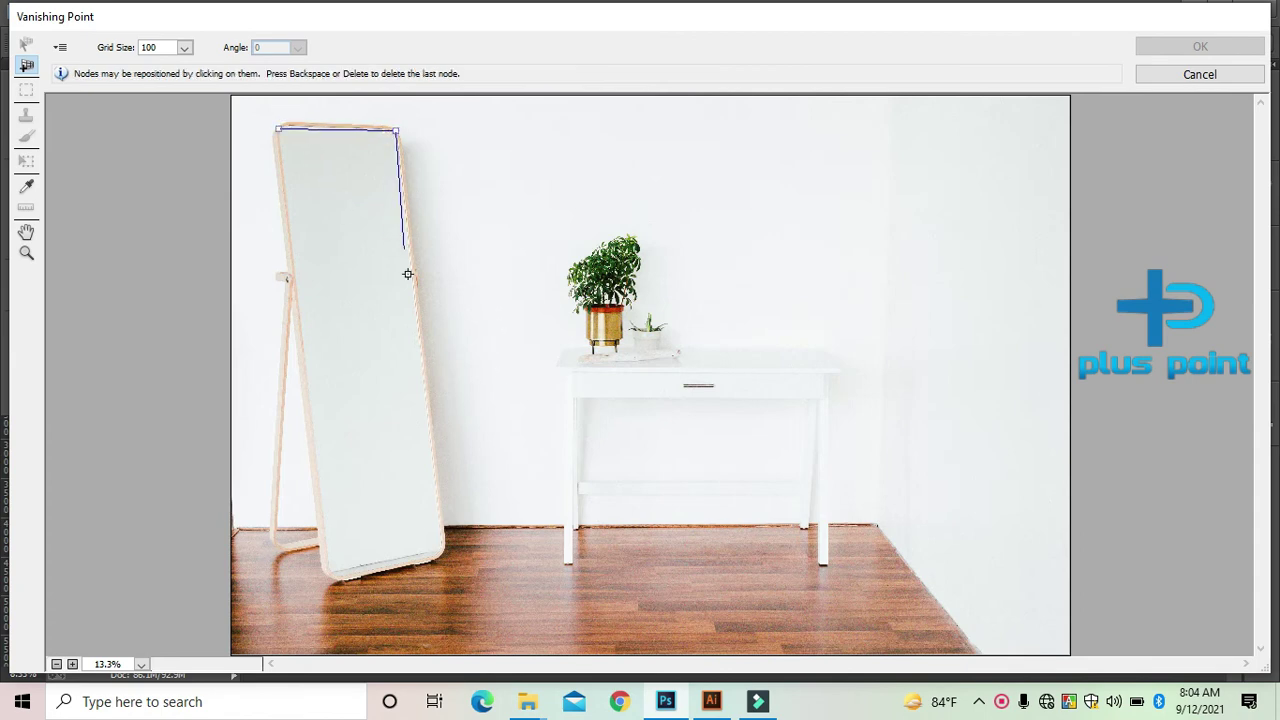
left_click(441, 550)
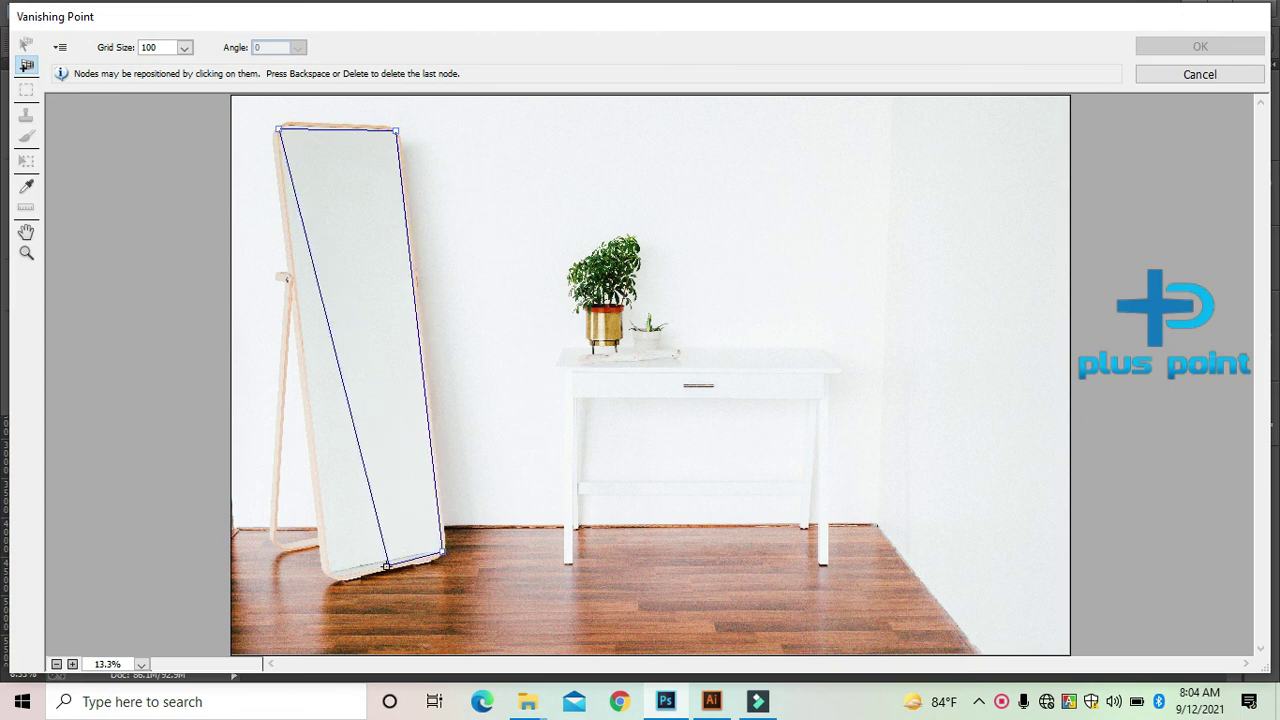
left_click(331, 572)
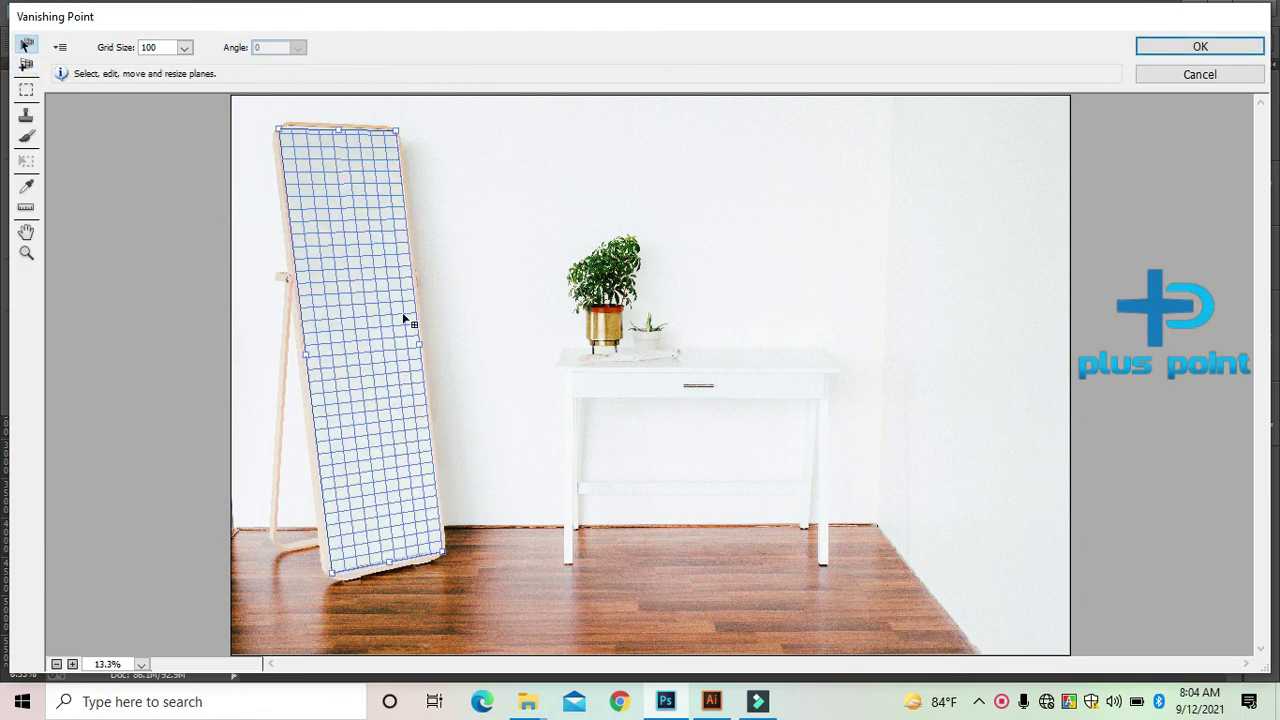
key("alt")
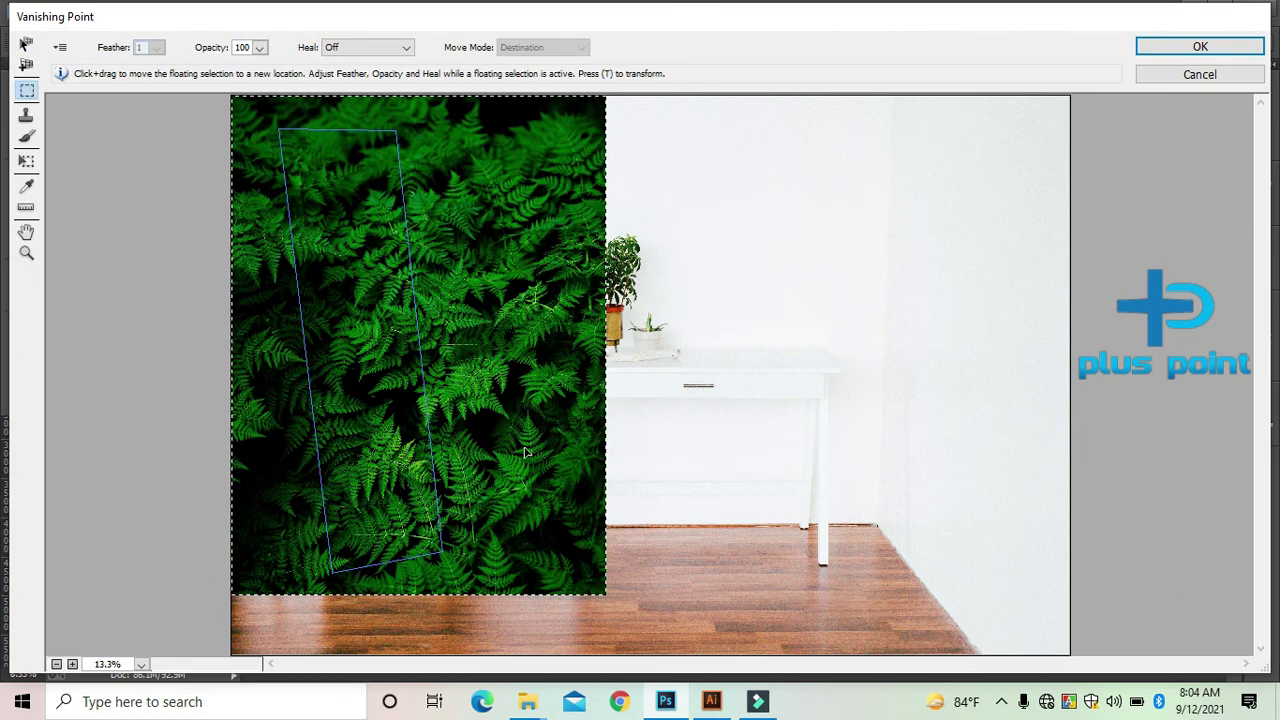
left_click_drag(553, 370, 415, 395)
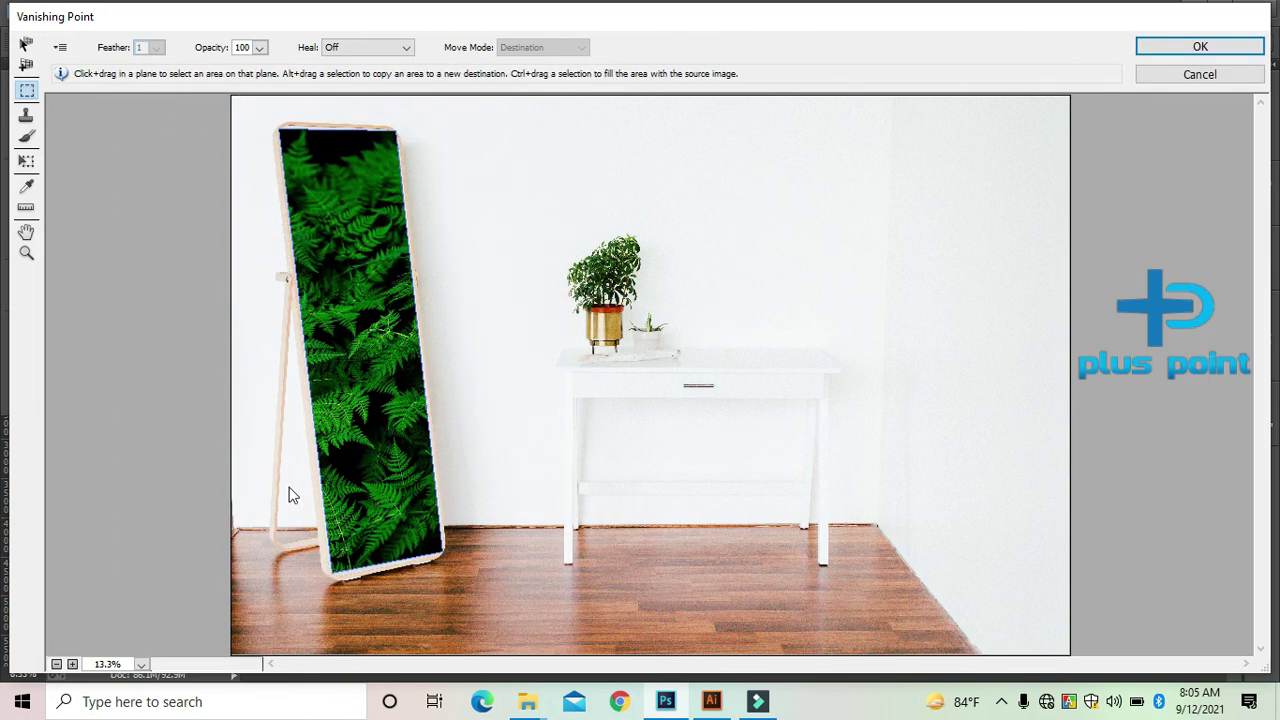
left_click(1186, 48)
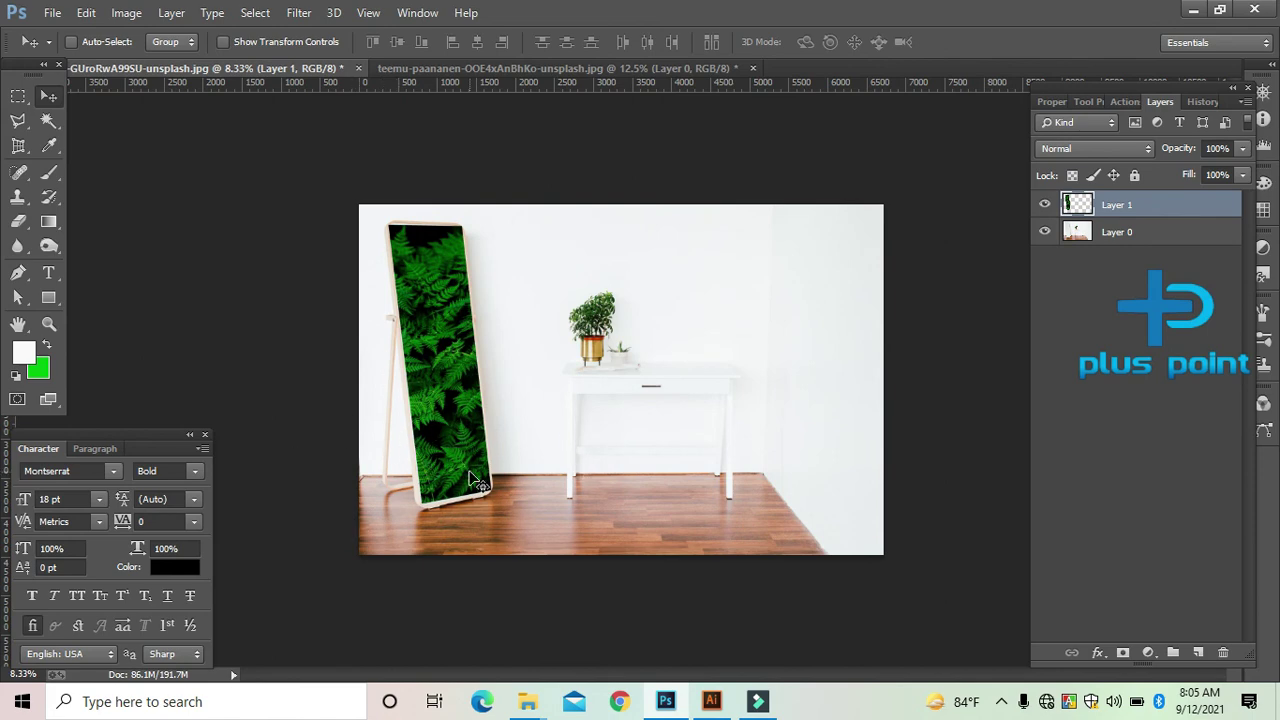
In the fern photo, create the 'leaf' text layer and enlarge it over the ferns.
key("ctrl+Tab")
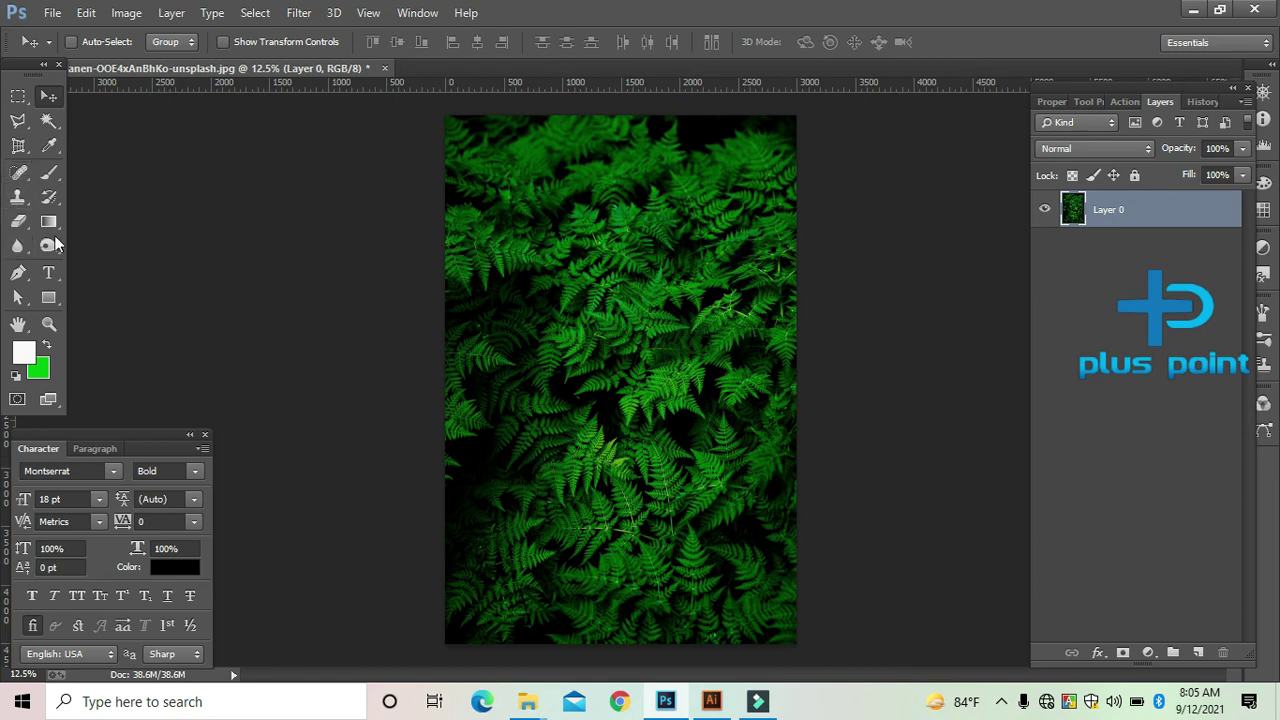
key("ctrl+v")
key("ctrl+t")
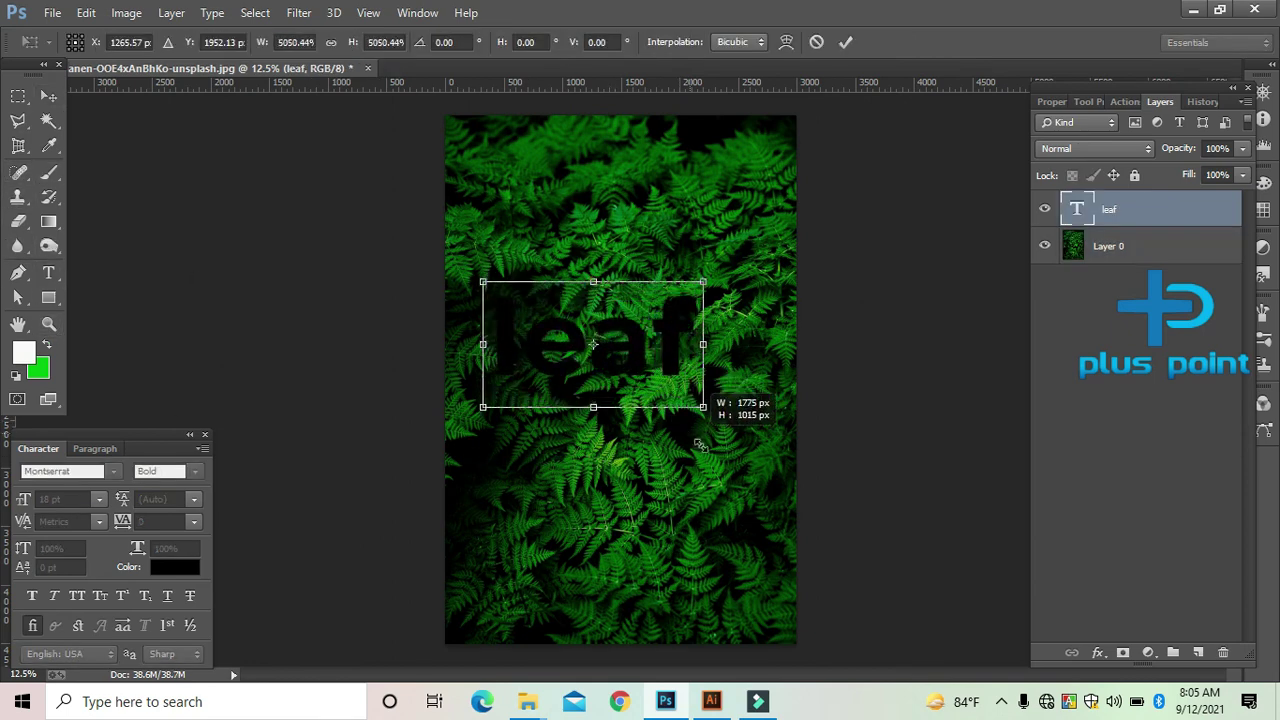
left_click_drag(677, 423, 745, 450)
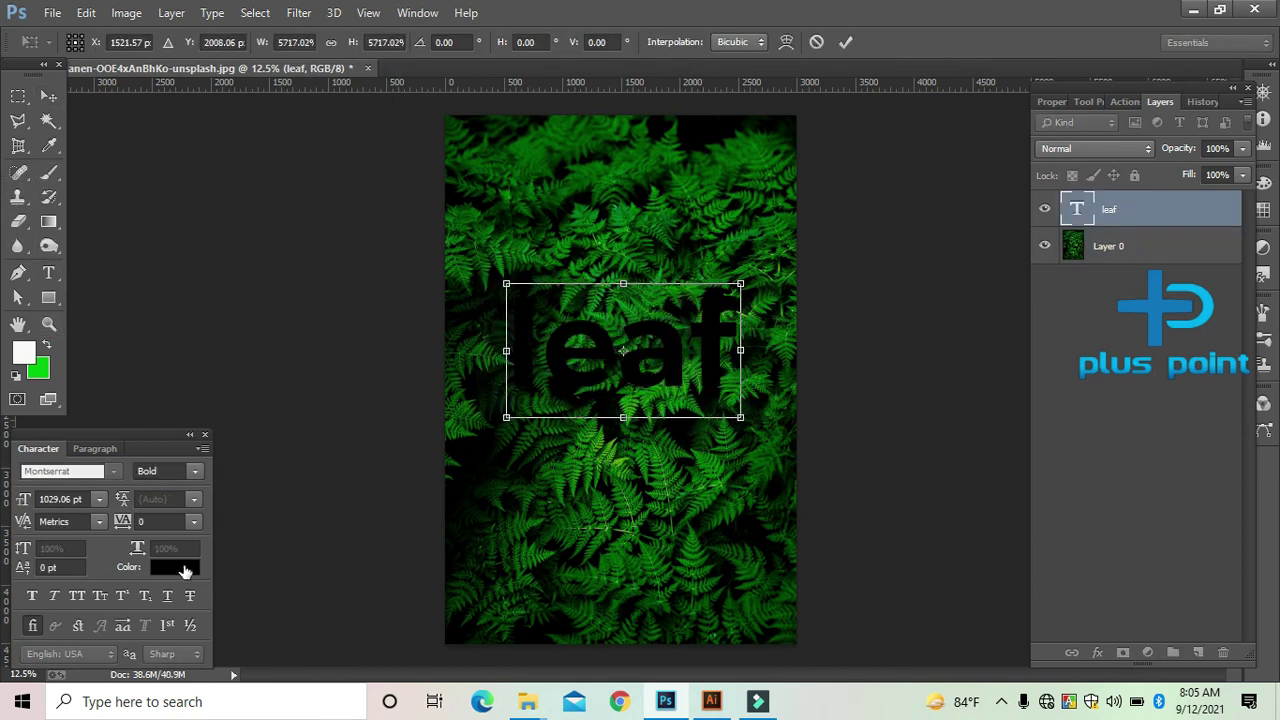
left_click(845, 42)
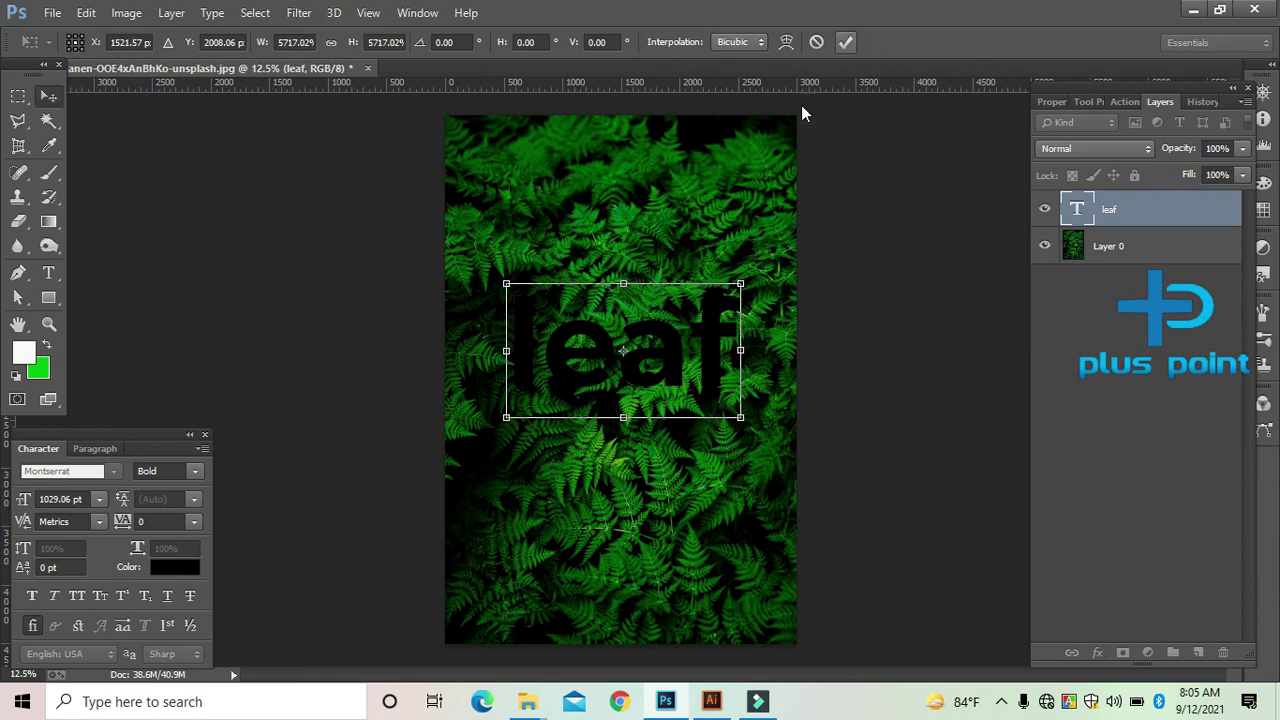
Recolour the leaf text to white (ffffff) and centre it over the ferns.
left_click(174, 568)
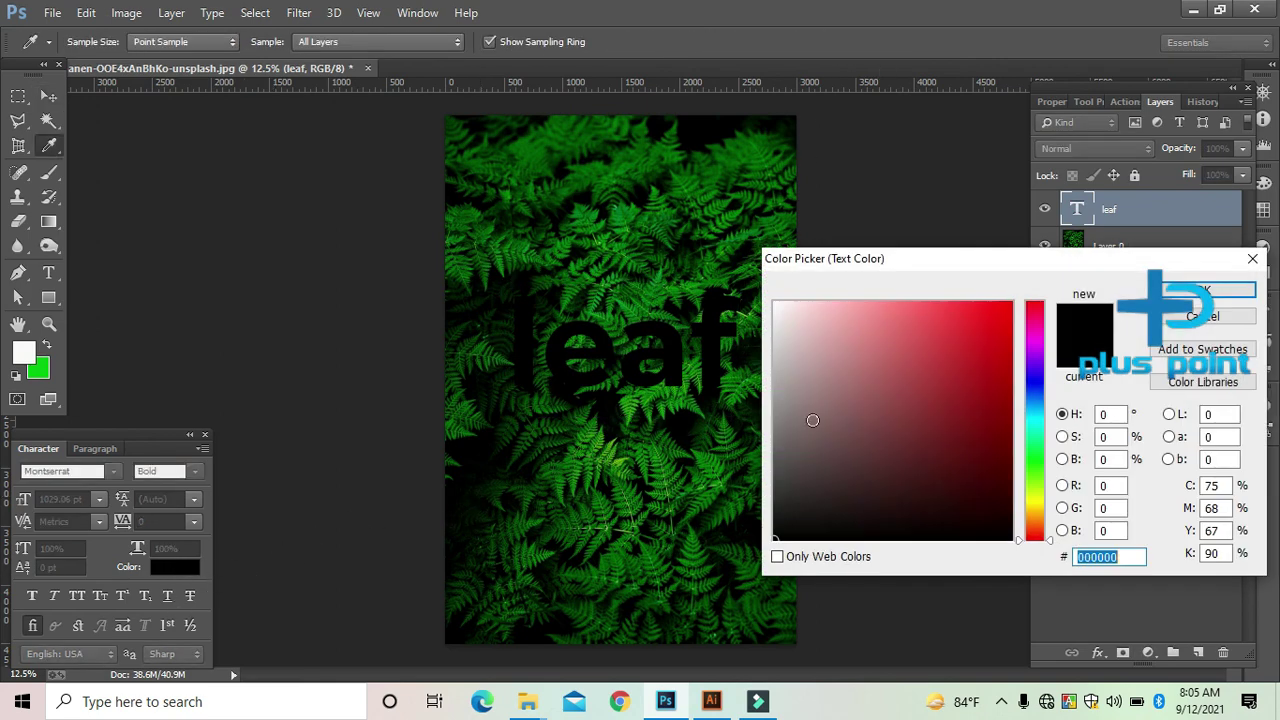
type("ffffff")
left_click(1205, 290)
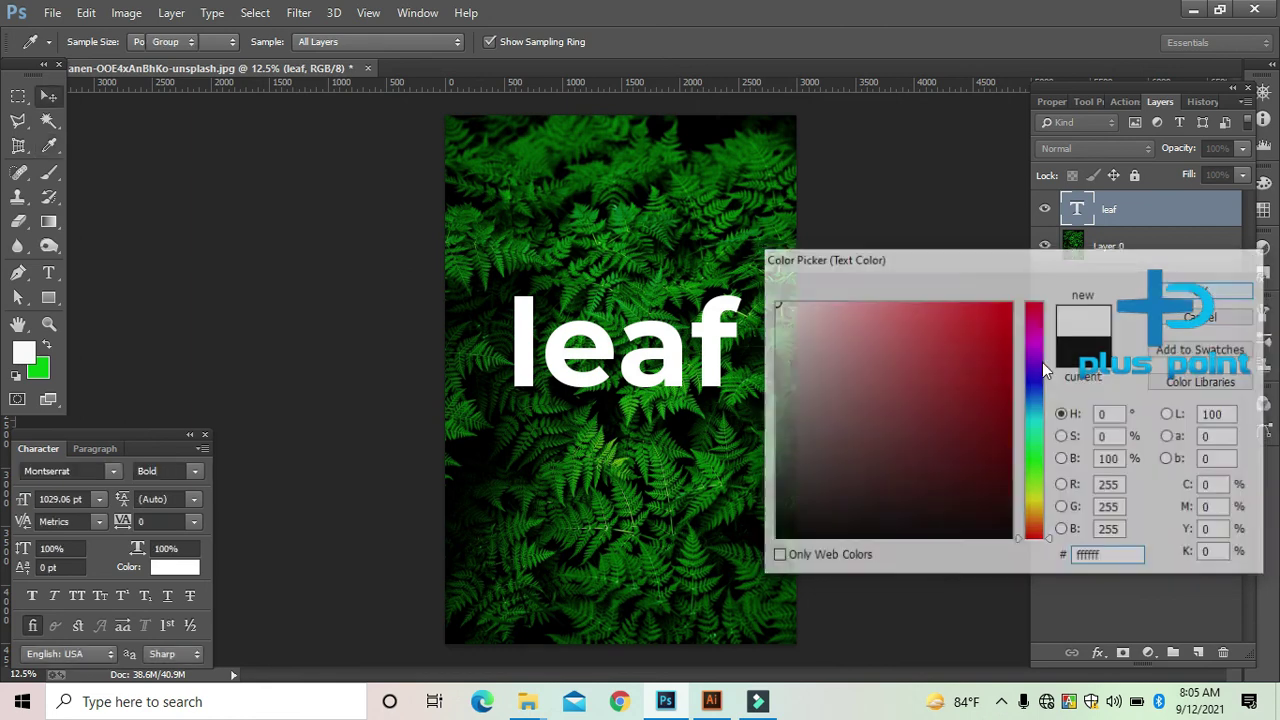
mouse_move(705, 364)
left_mouse_down()
mouse_move(697, 400)
mouse_move(714, 385)
left_mouse_up()
left_click_drag(648, 408, 641, 416)
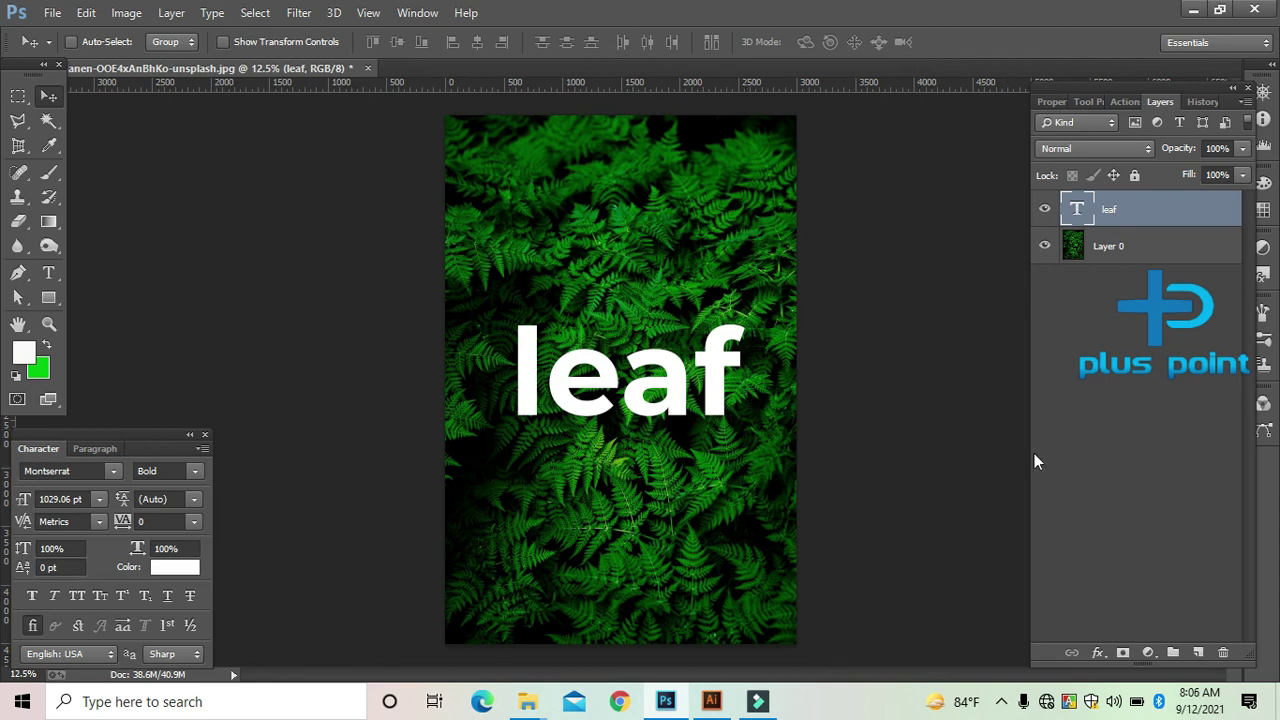
Set the leaf text's Blend If Underlying Layer black slider to about 15, then nudge it up.
right_click(1114, 208)
mouse_move(792, 423)
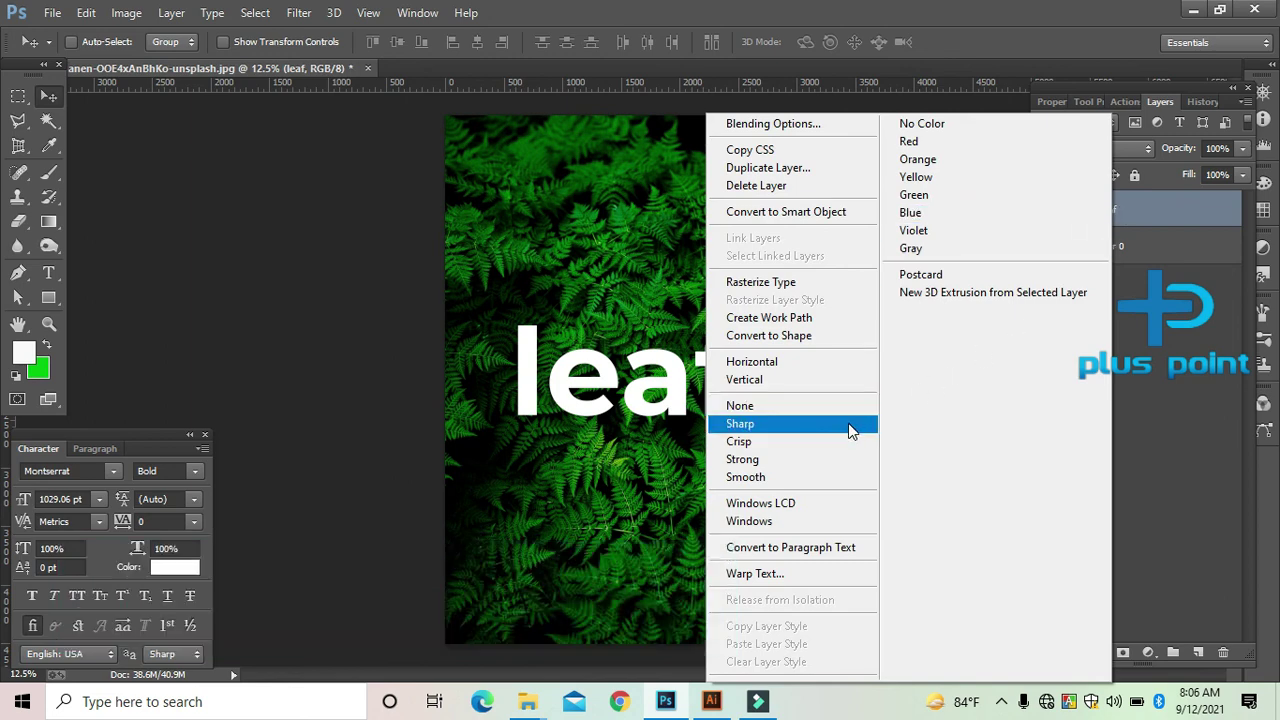
left_click(789, 122)
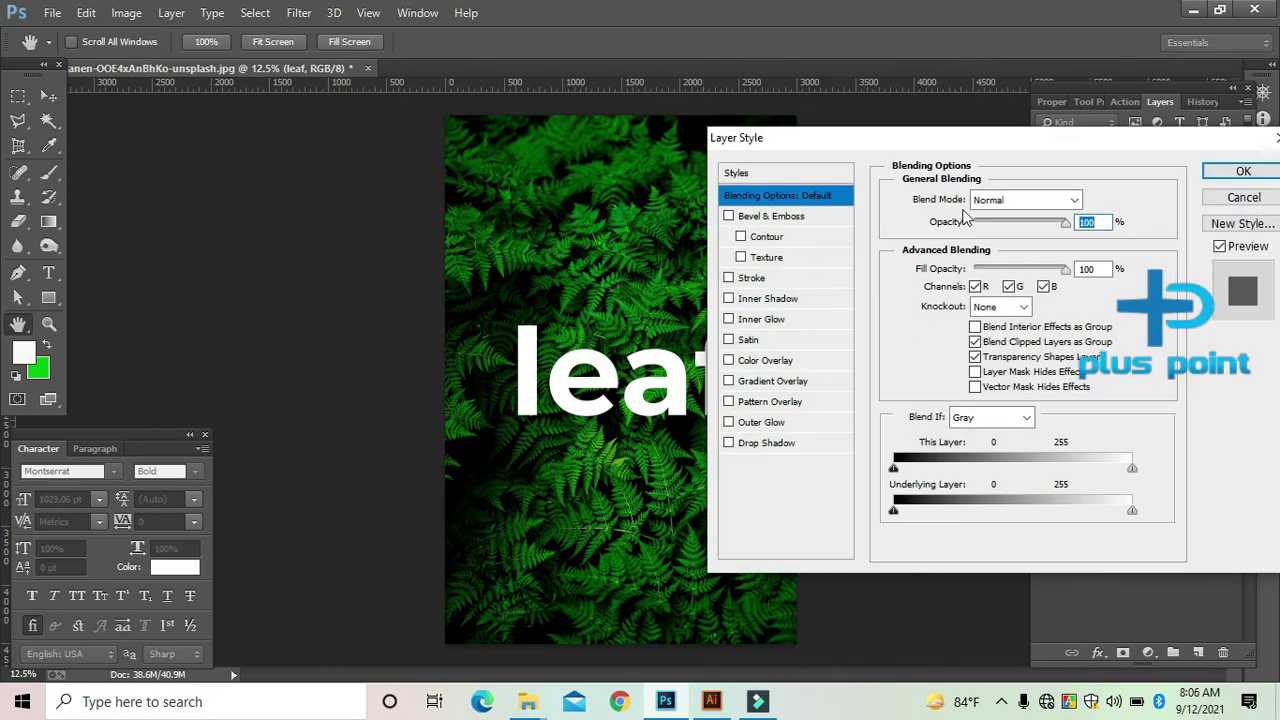
left_click_drag(1005, 139, 1053, 231)
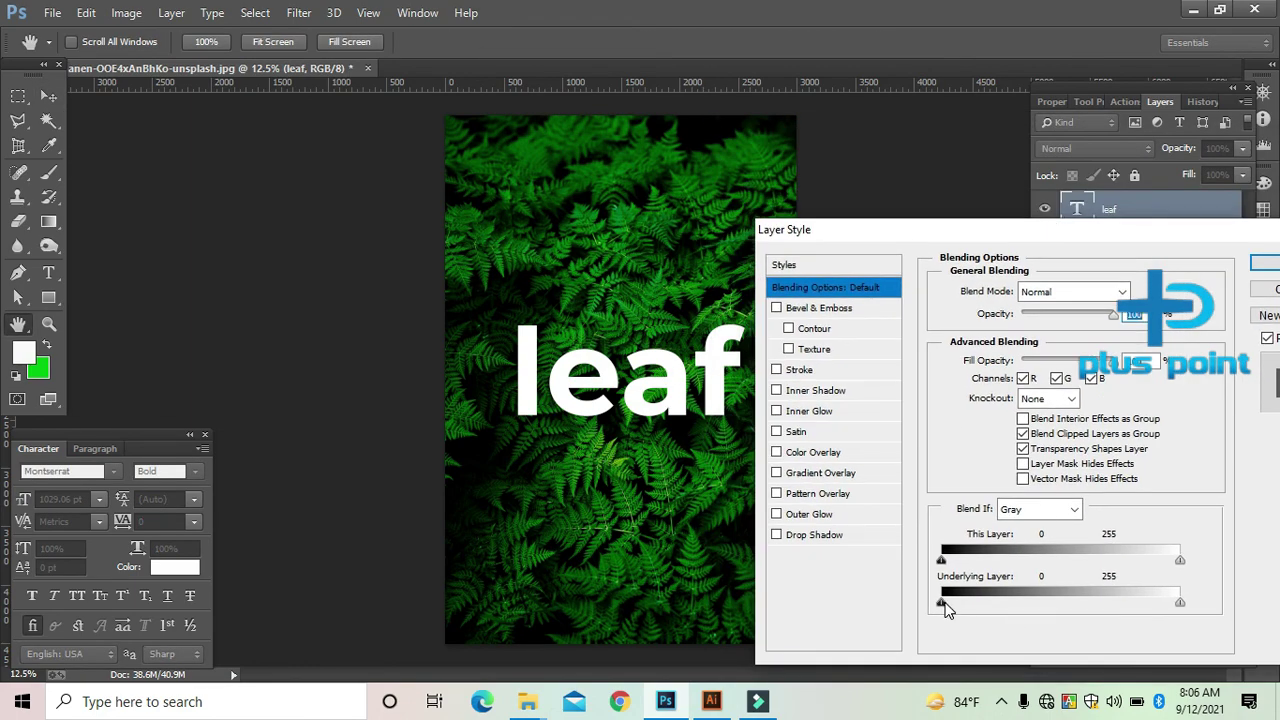
left_click_drag(943, 604, 955, 604)
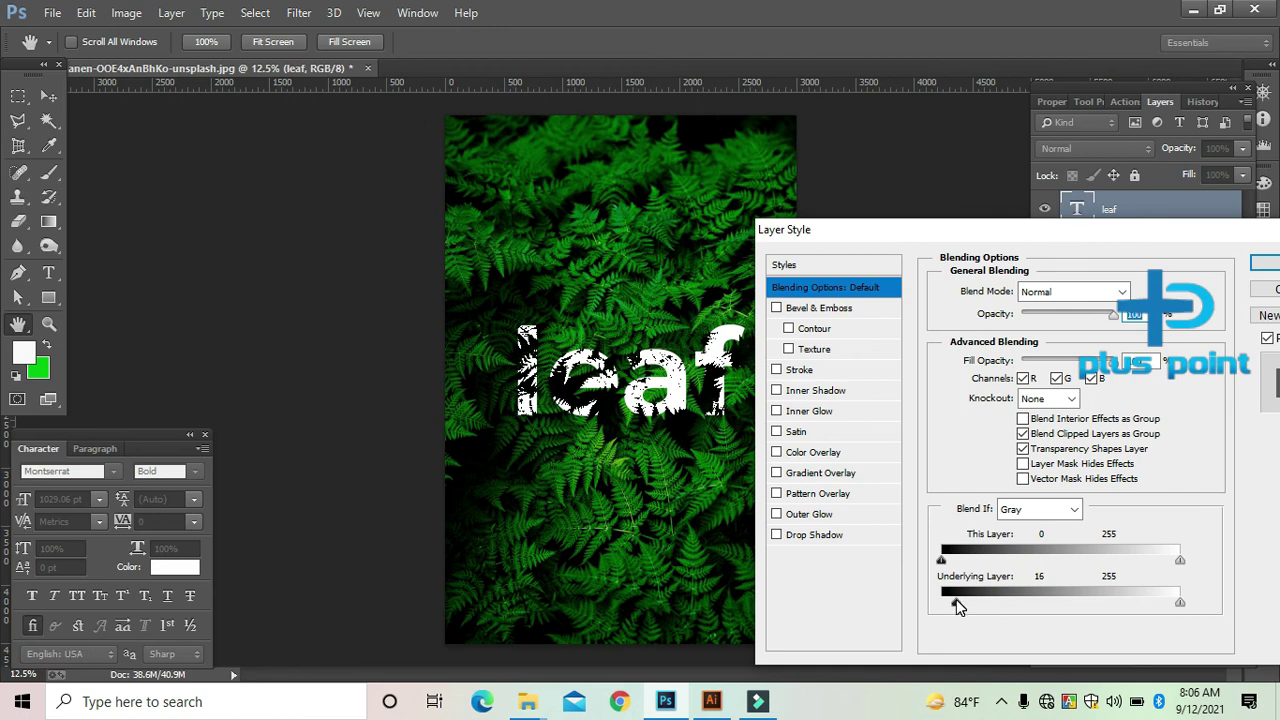
mouse_move(956, 600)
left_mouse_down()
mouse_move(1058, 598)
mouse_move(958, 607)
left_mouse_up()
left_click_drag(956, 604, 954, 604)
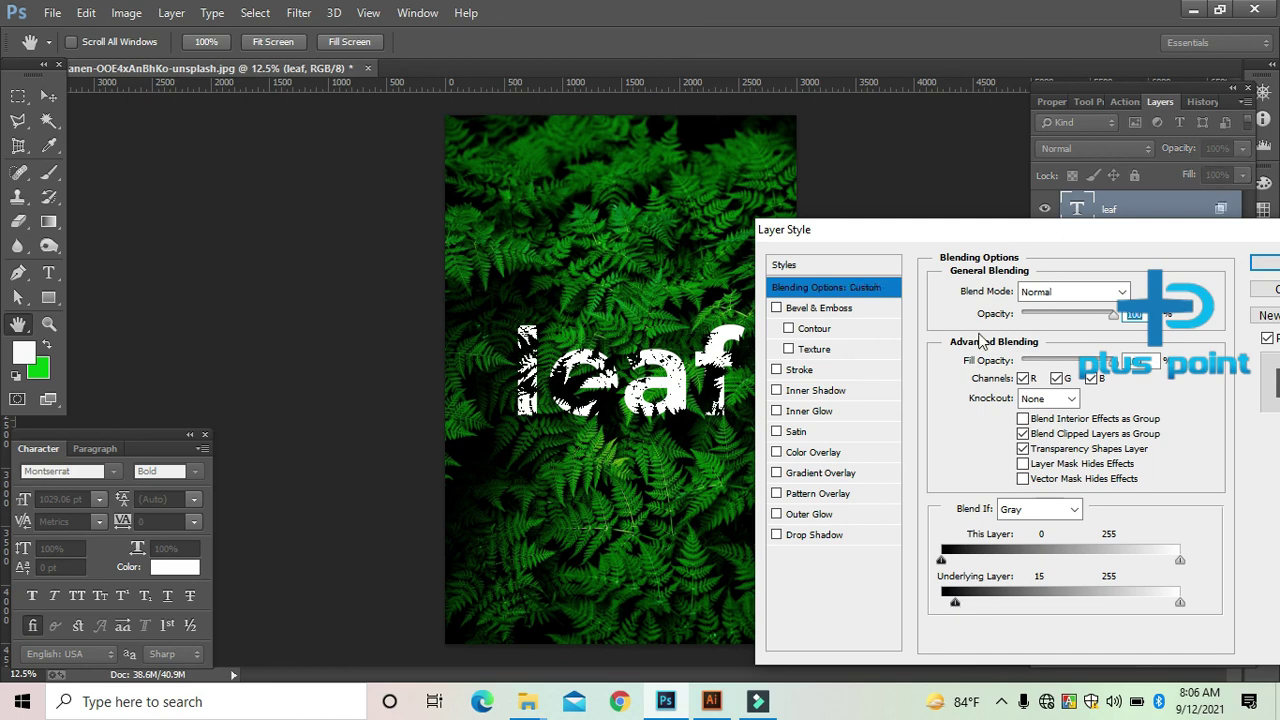
left_click(1260, 268)
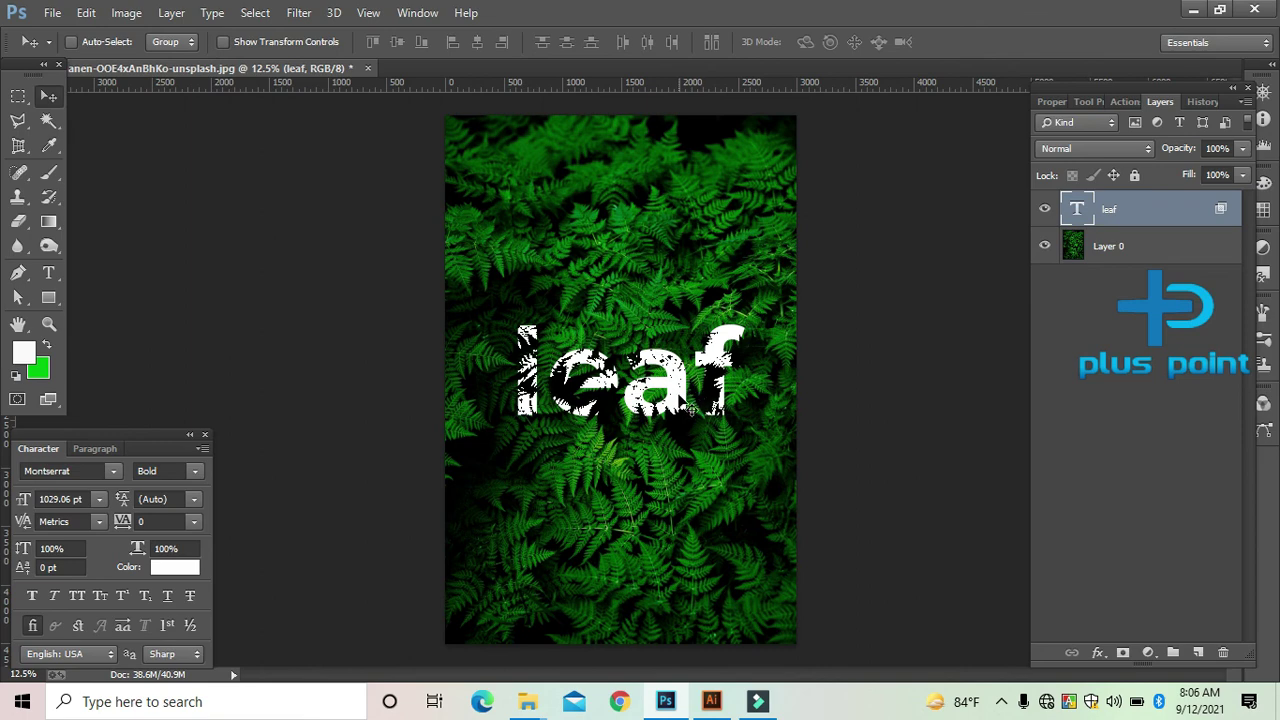
left_click_drag(690, 411, 692, 366)
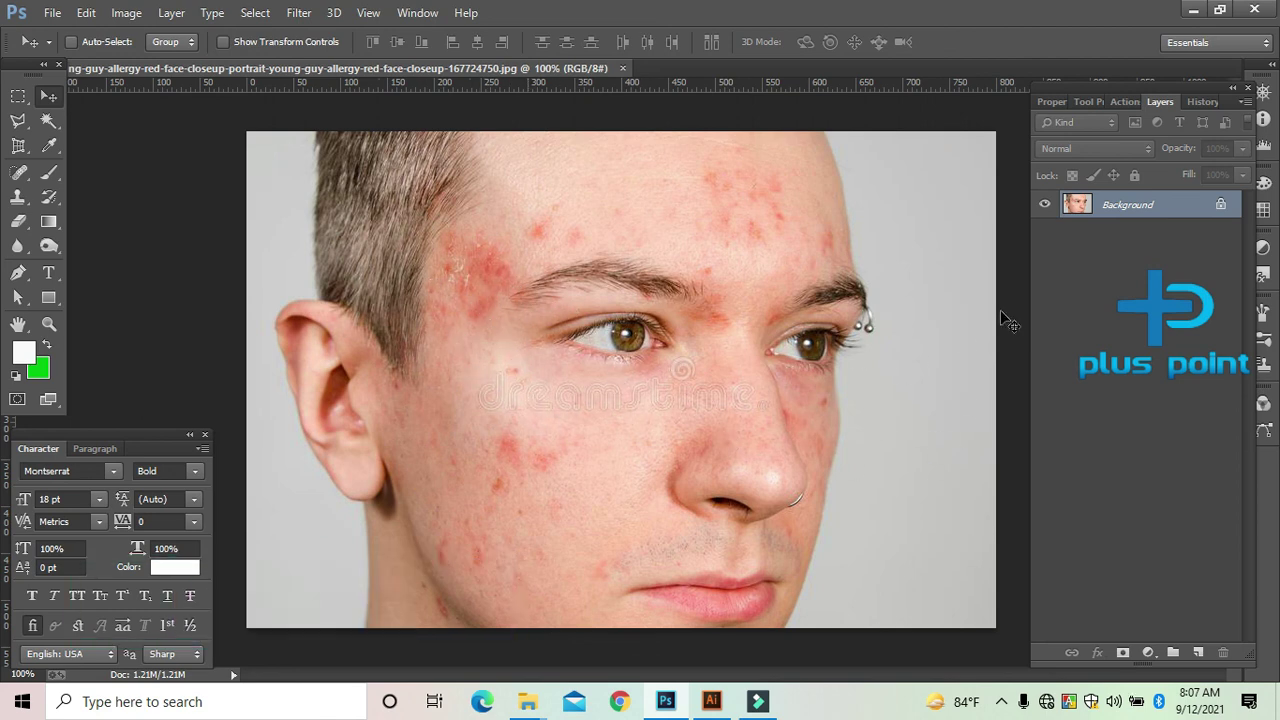
Unlock the face portrait's Background as Layer 0 and duplicate it to Layer 0 copy.
left_click(1222, 205)
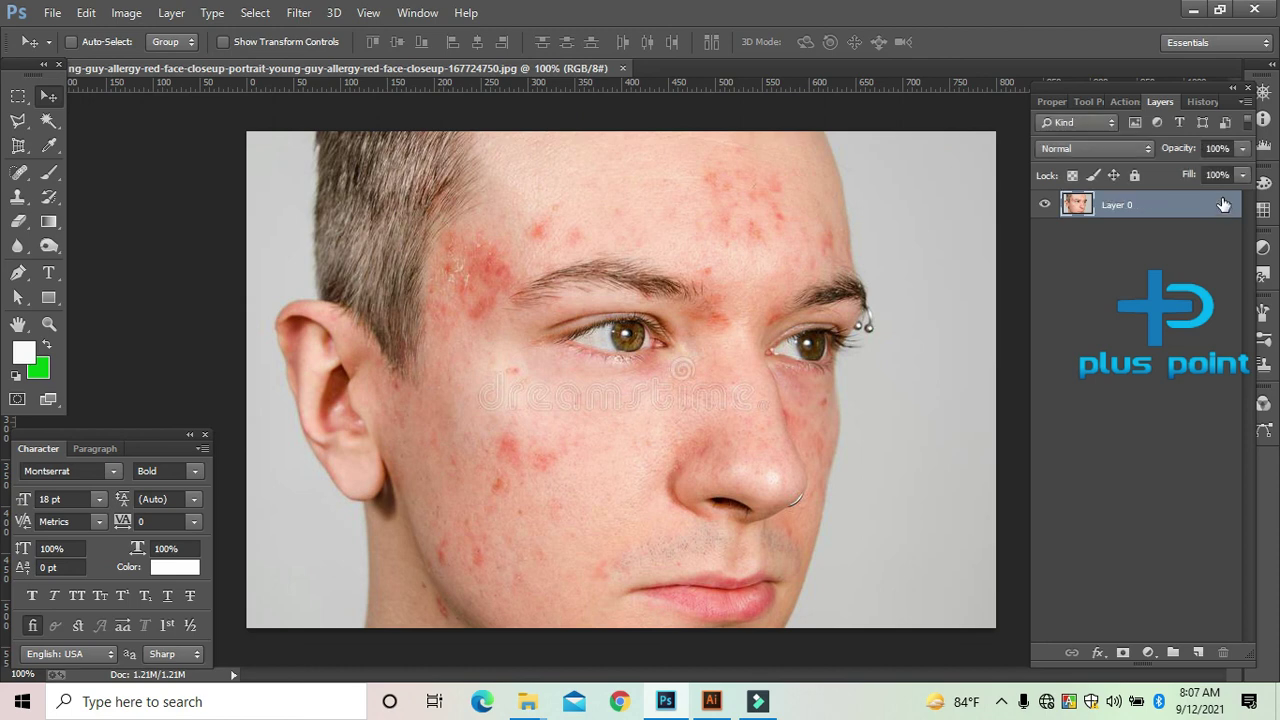
left_click_drag(1125, 205, 1195, 651)
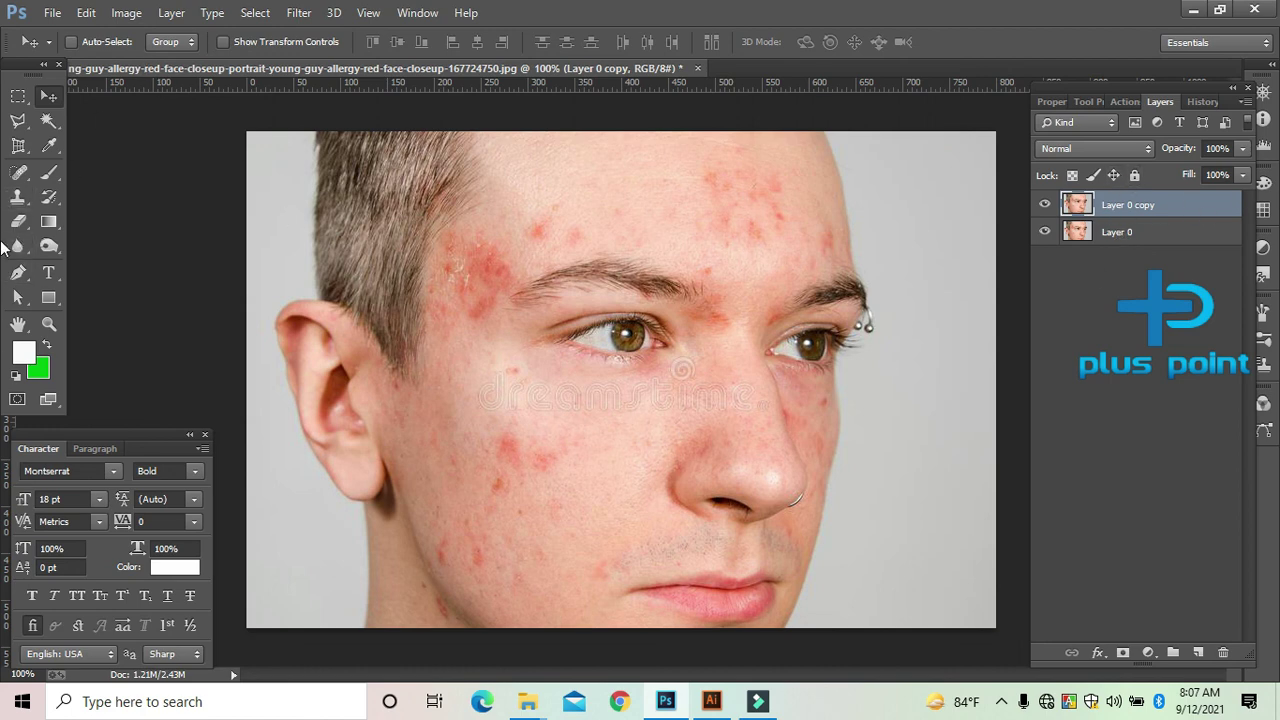
left_click(18, 177)
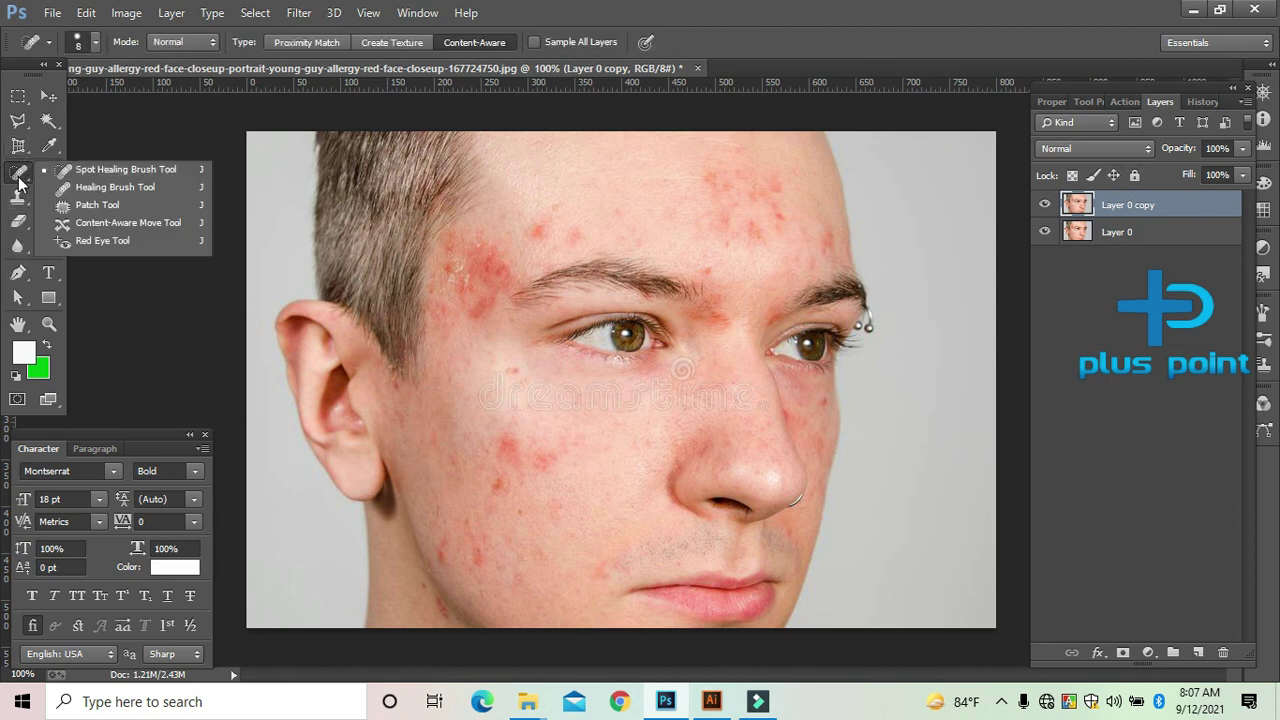
With the Patch Tool, patch the cheek spots and the spot beside the lip with clean skin.
left_click(99, 206)
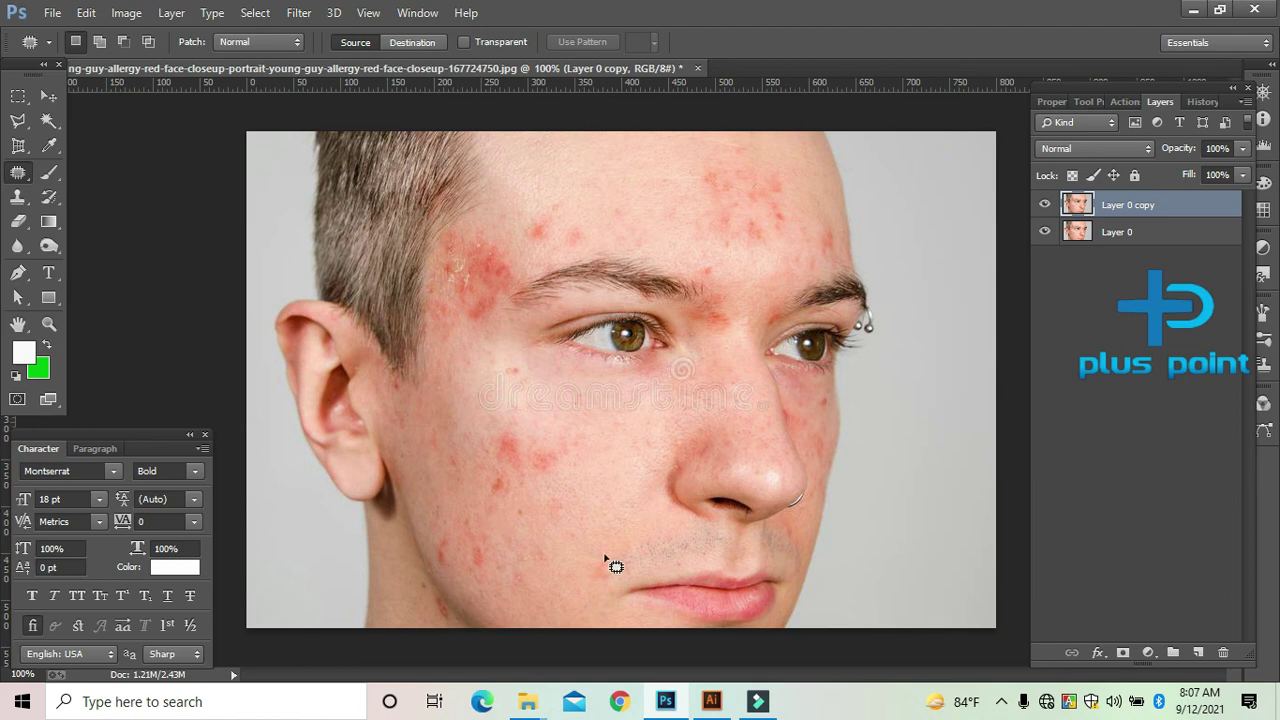
left_click_drag(496, 437, 511, 484)
left_click_drag(508, 429, 507, 425)
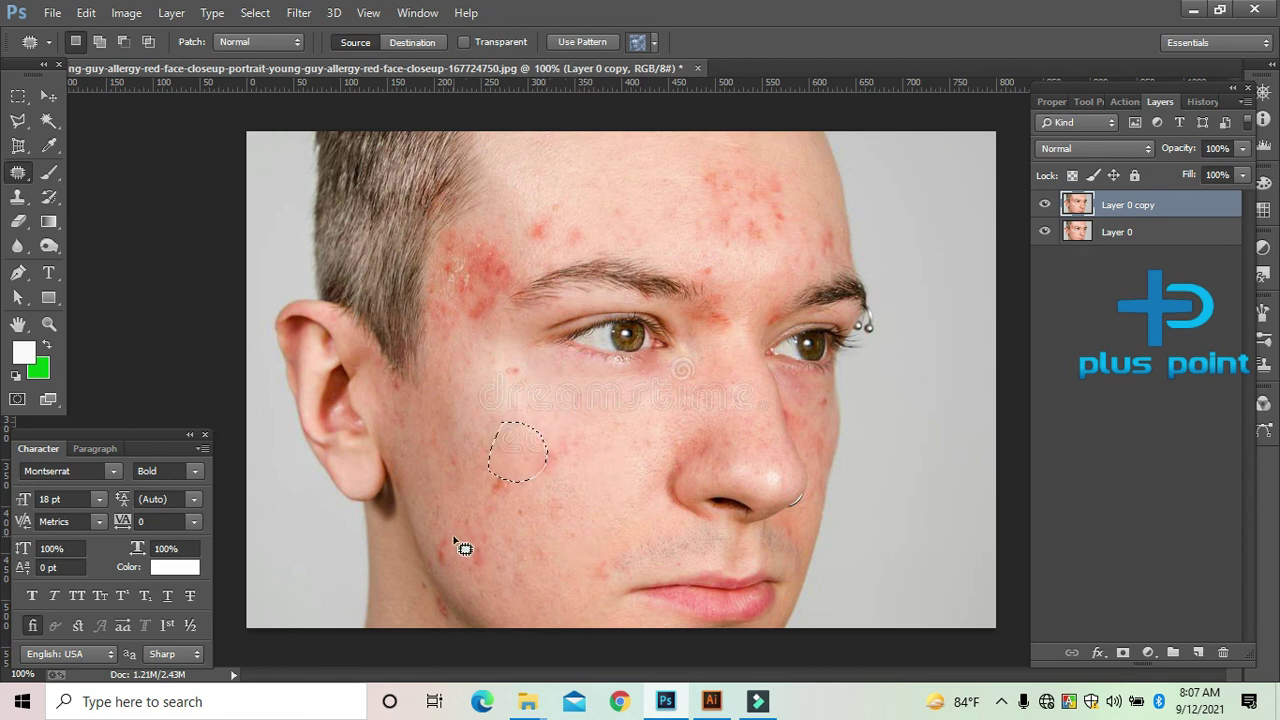
mouse_move(454, 539)
left_mouse_down()
mouse_move(502, 583)
mouse_move(534, 571)
left_mouse_up()
left_click_drag(475, 490, 510, 518)
left_click_drag(568, 480, 531, 514)
mouse_move(605, 555)
left_mouse_down()
mouse_move(627, 573)
mouse_move(708, 508)
left_mouse_up()
Patch the left and right forehead spots with clean skin, then deselect.
mouse_move(516, 202)
left_mouse_down()
mouse_move(566, 217)
mouse_move(560, 208)
left_mouse_up()
left_click_drag(555, 228, 486, 280)
mouse_move(700, 172)
left_mouse_down()
mouse_move(797, 217)
mouse_move(603, 177)
left_mouse_up()
key("ctrl+d")
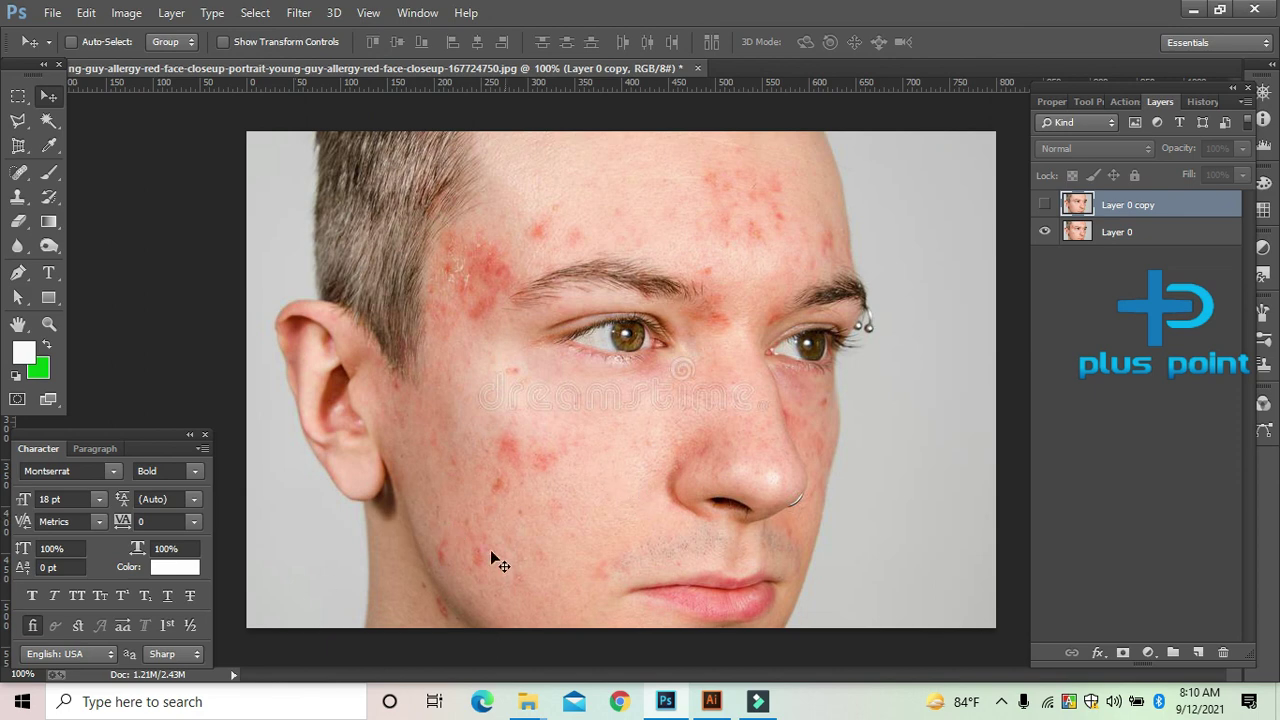
Reveal Layer 0 copy, then fix the liquify text's size and position and make it a smart object.
left_click(1045, 204)
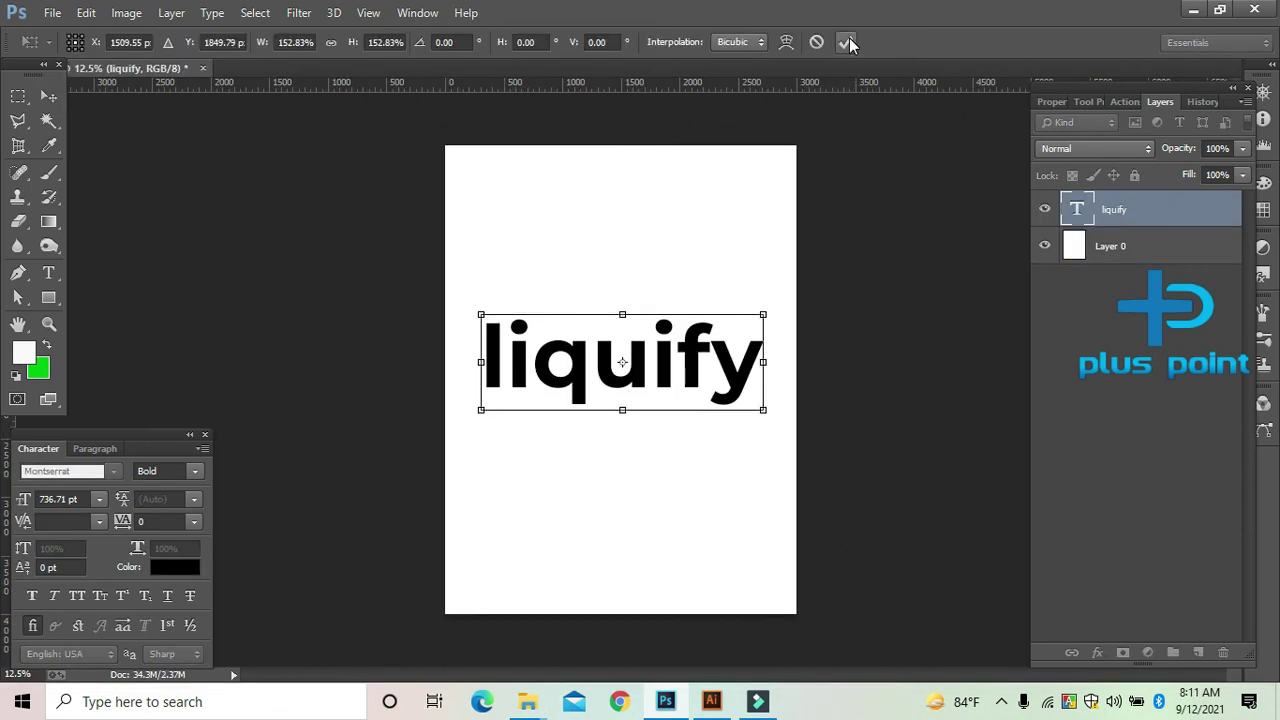
left_click(846, 42)
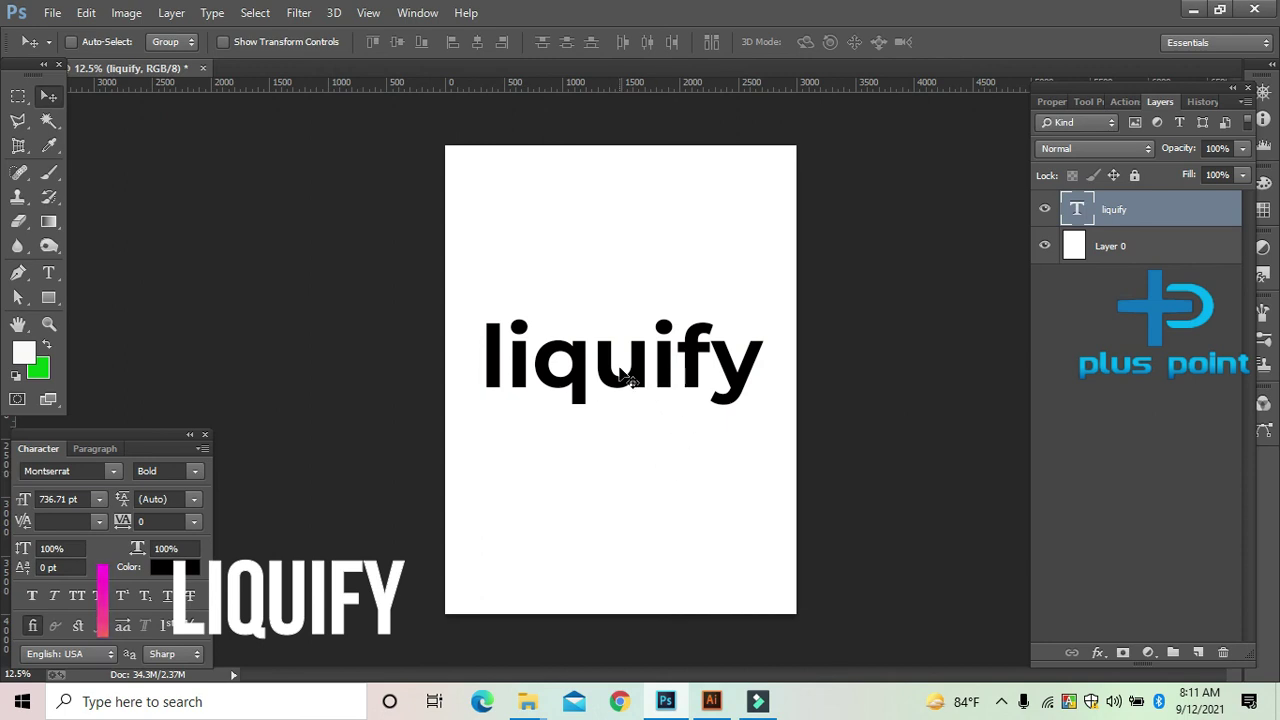
mouse_move(620, 375)
left_mouse_down()
mouse_move(607, 362)
mouse_move(616, 396)
left_mouse_up()
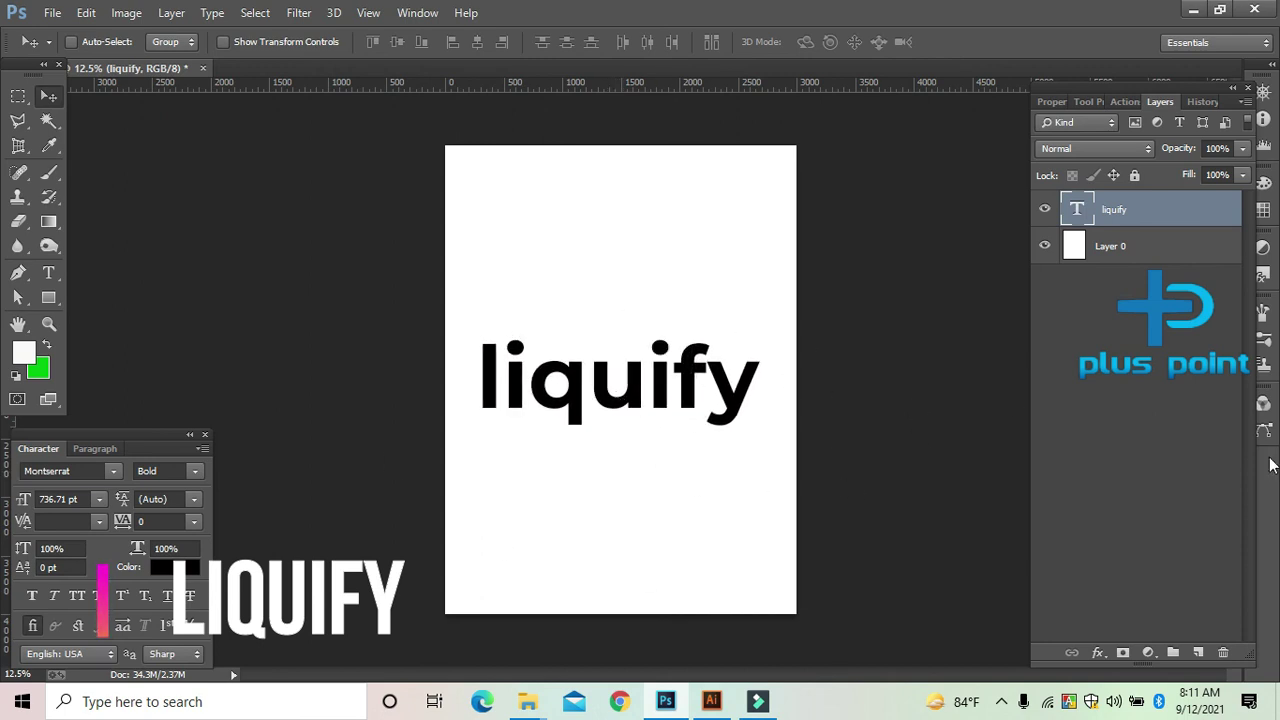
right_click(1105, 218)
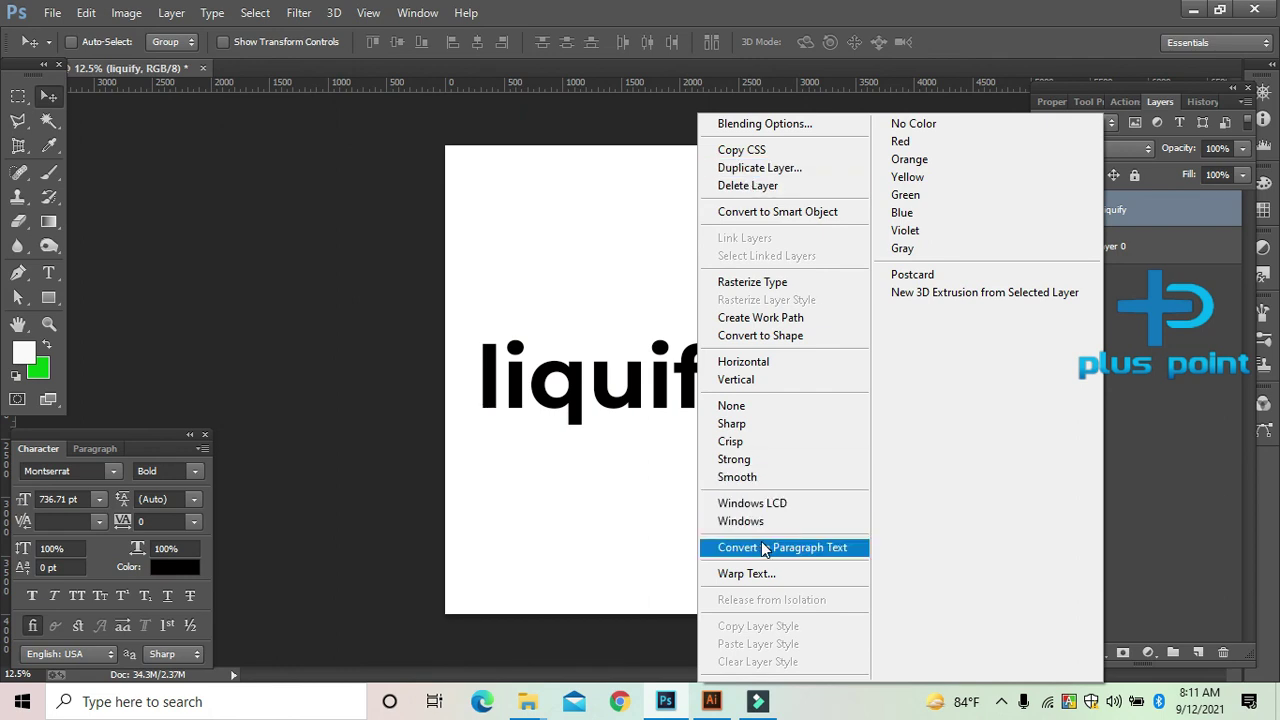
left_click(803, 214)
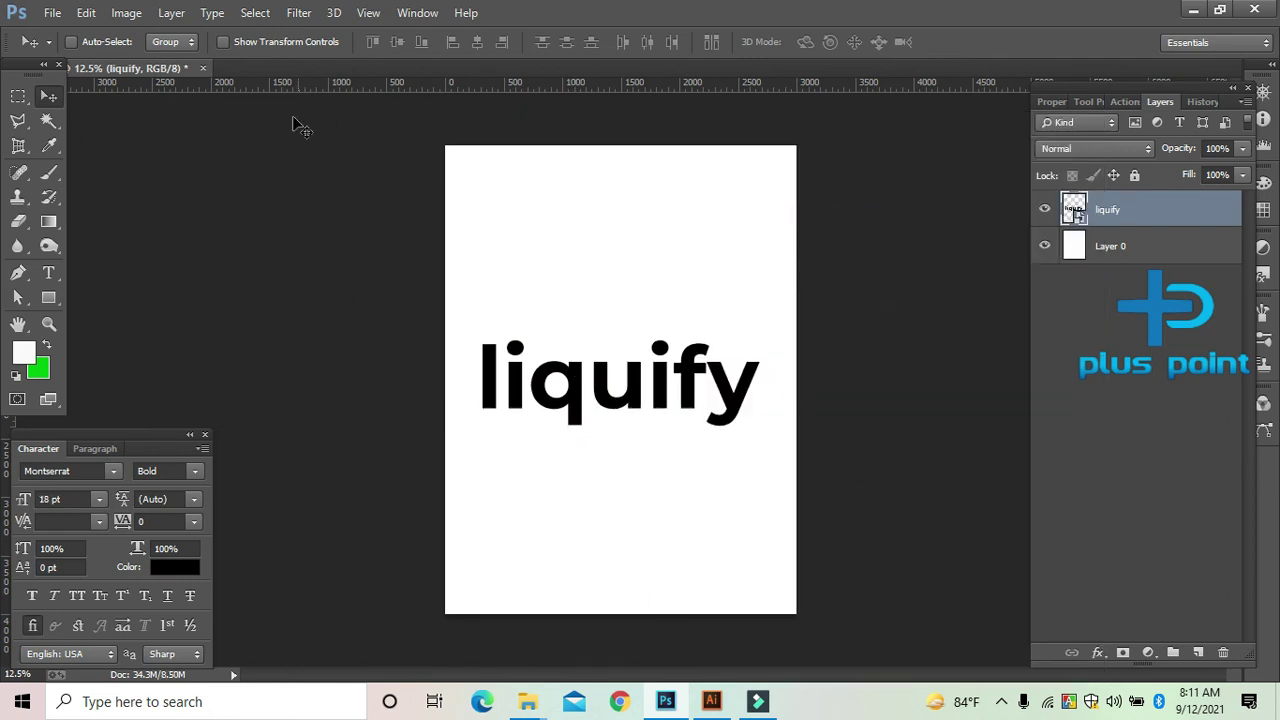
With Liquify's Forward Warp, smear the l, i and u and pull out the y's tail.
left_click(300, 13)
left_click(327, 157)
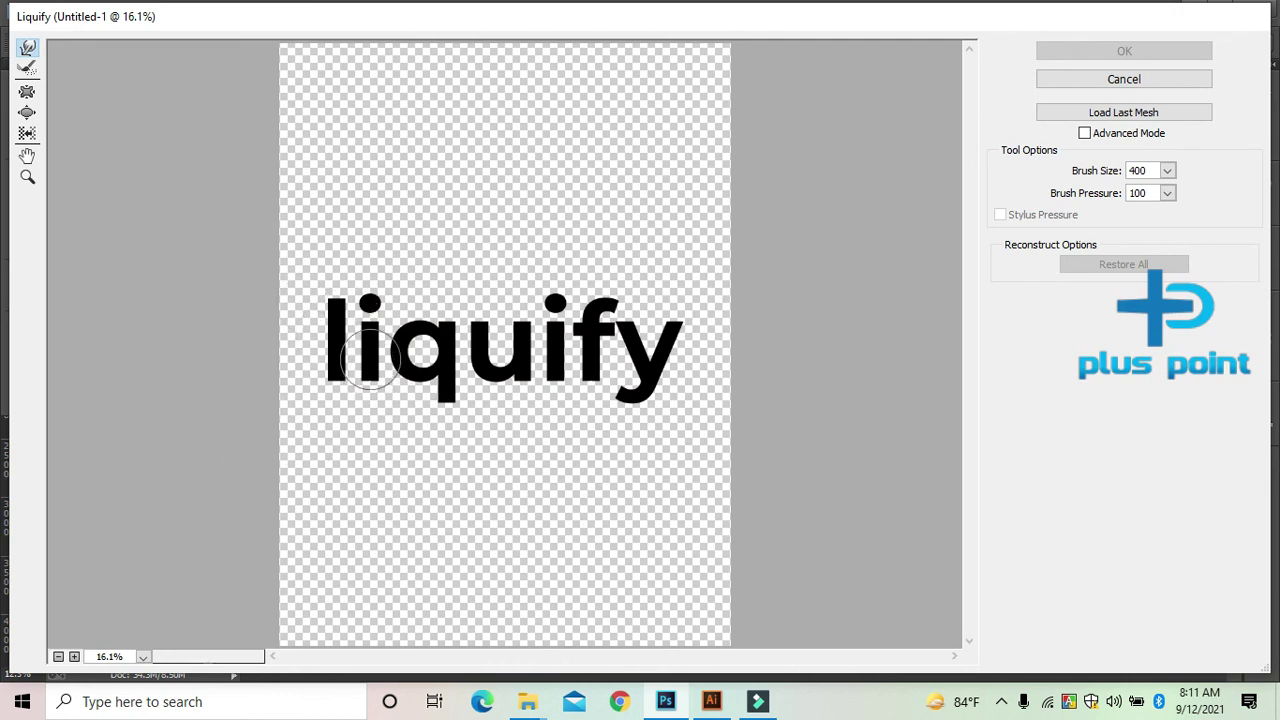
left_click_drag(345, 330, 368, 309)
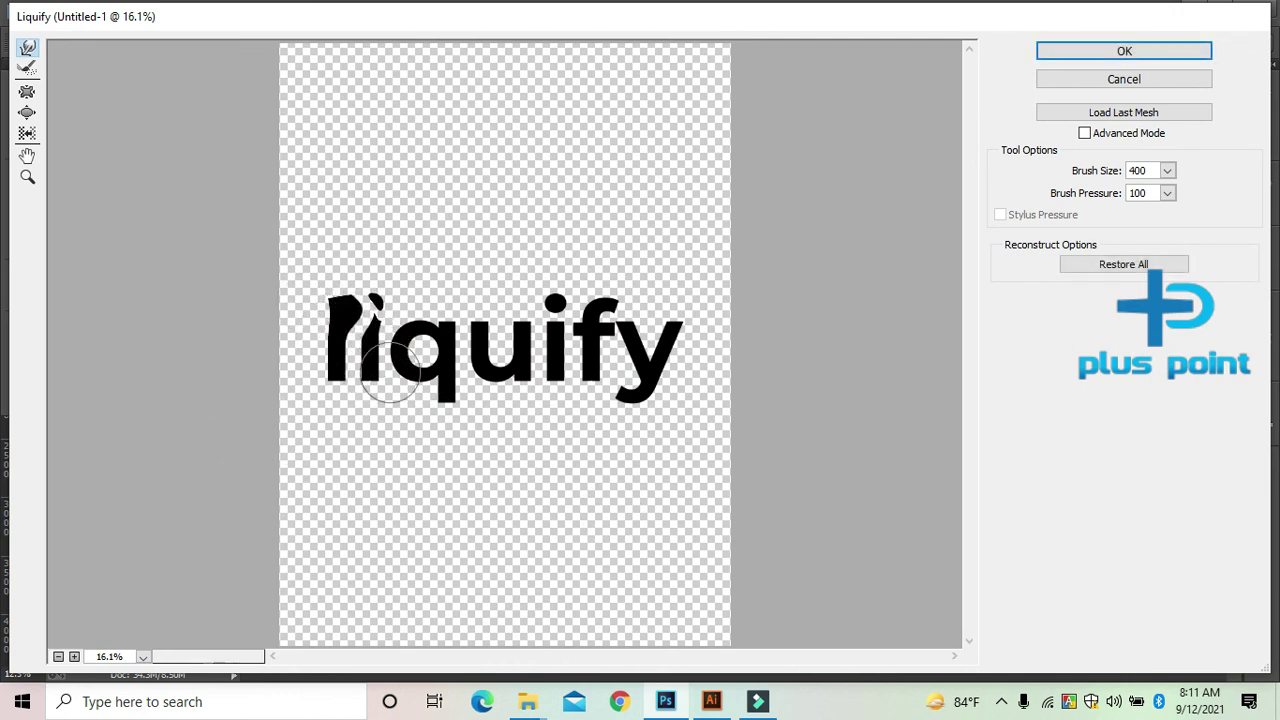
mouse_move(386, 385)
left_mouse_down()
mouse_move(445, 355)
mouse_move(522, 350)
mouse_move(545, 318)
mouse_move(615, 280)
left_mouse_up()
left_click_drag(650, 378, 737, 306)
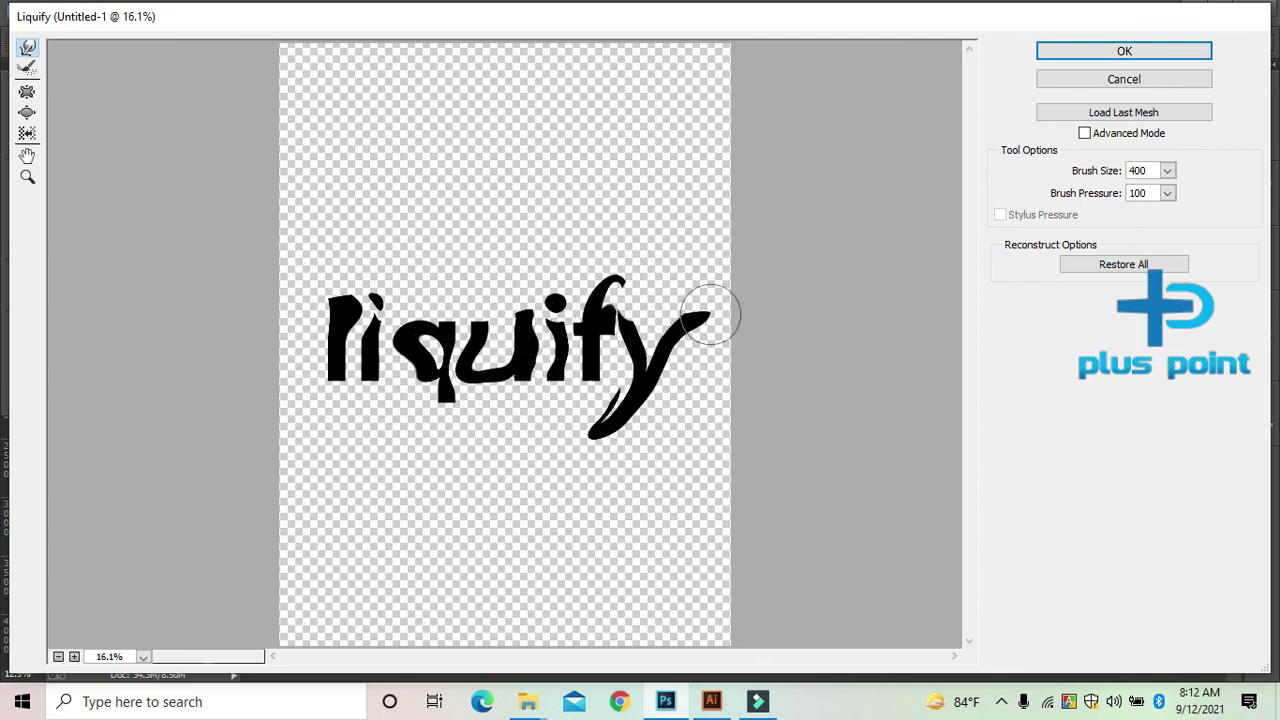
left_click_drag(495, 360, 529, 386)
left_click_drag(345, 368, 366, 391)
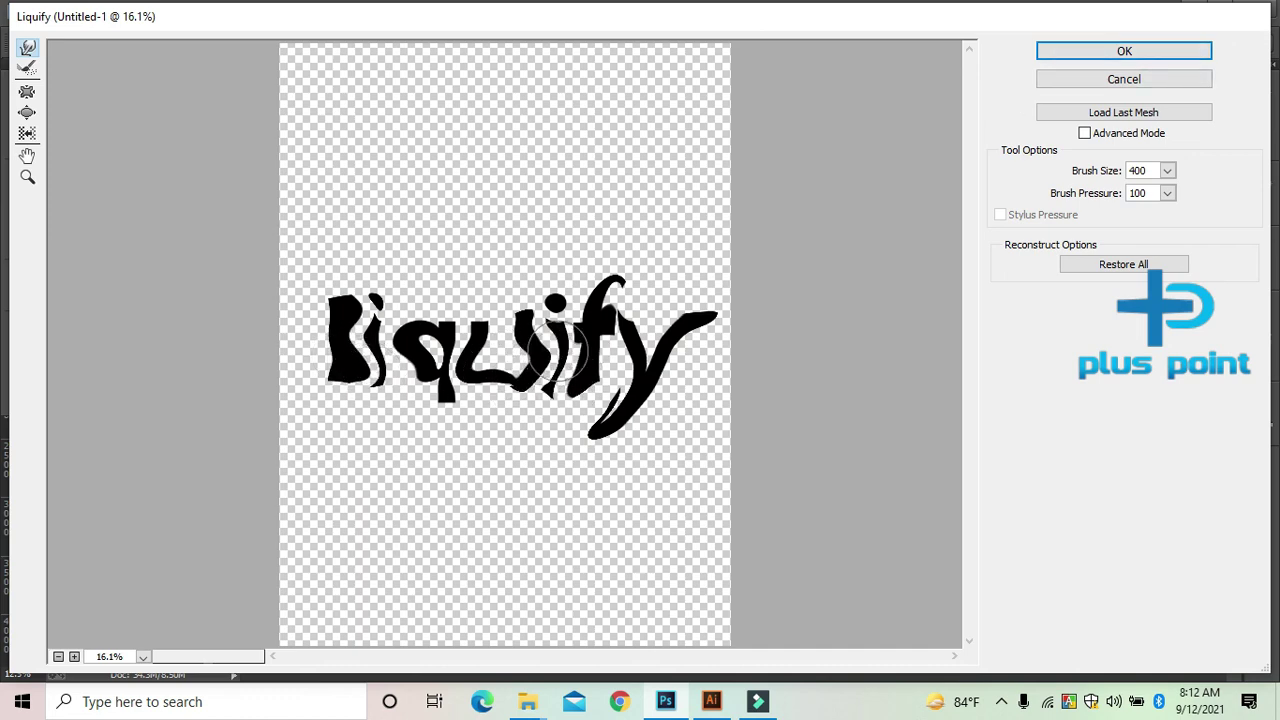
left_click(1124, 50)
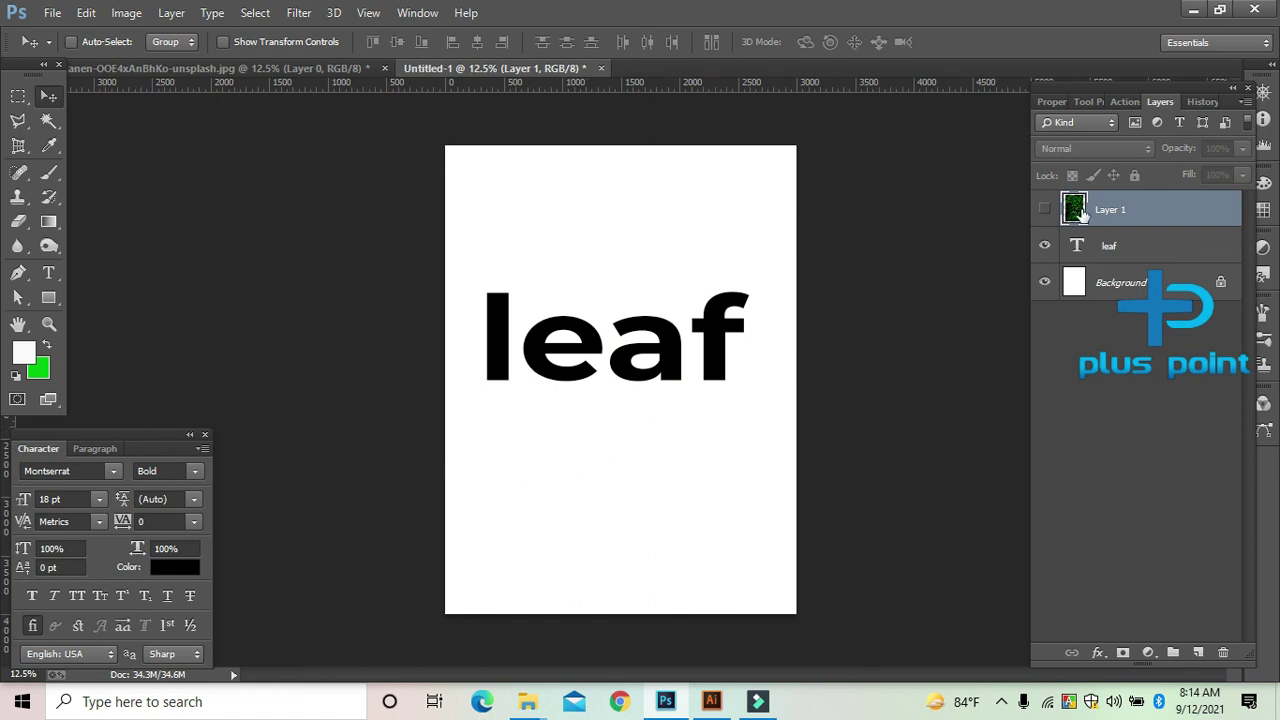
Show the fern Layer 1, clip it to the leaf text, and reposition the ferns inside the letters.
left_click(1046, 211)
left_click_drag(648, 445, 648, 465)
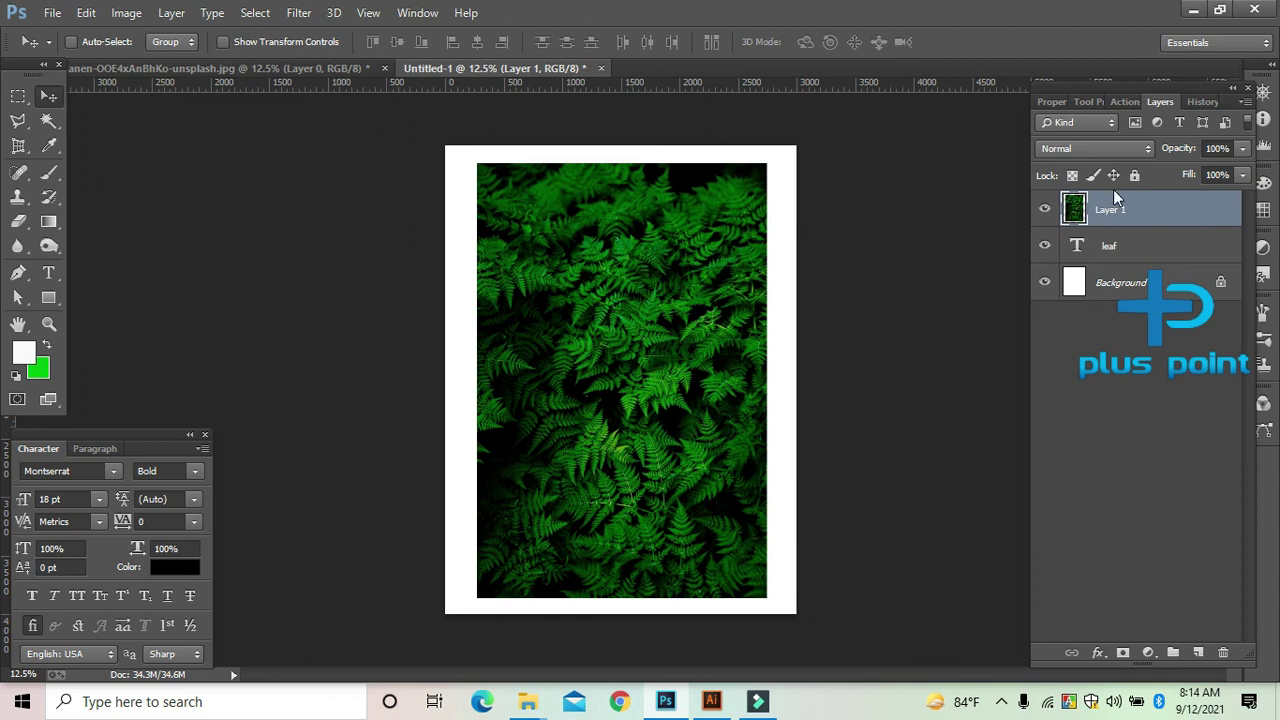
right_click(1109, 214)
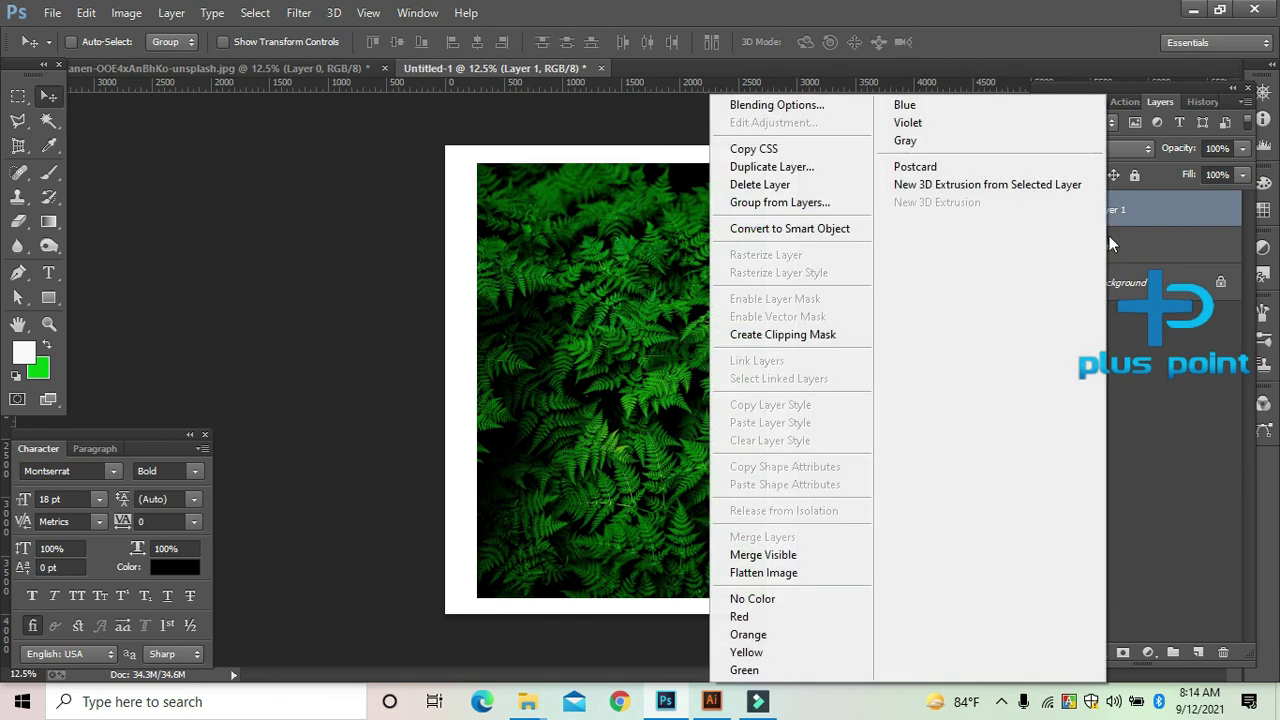
left_click(829, 336)
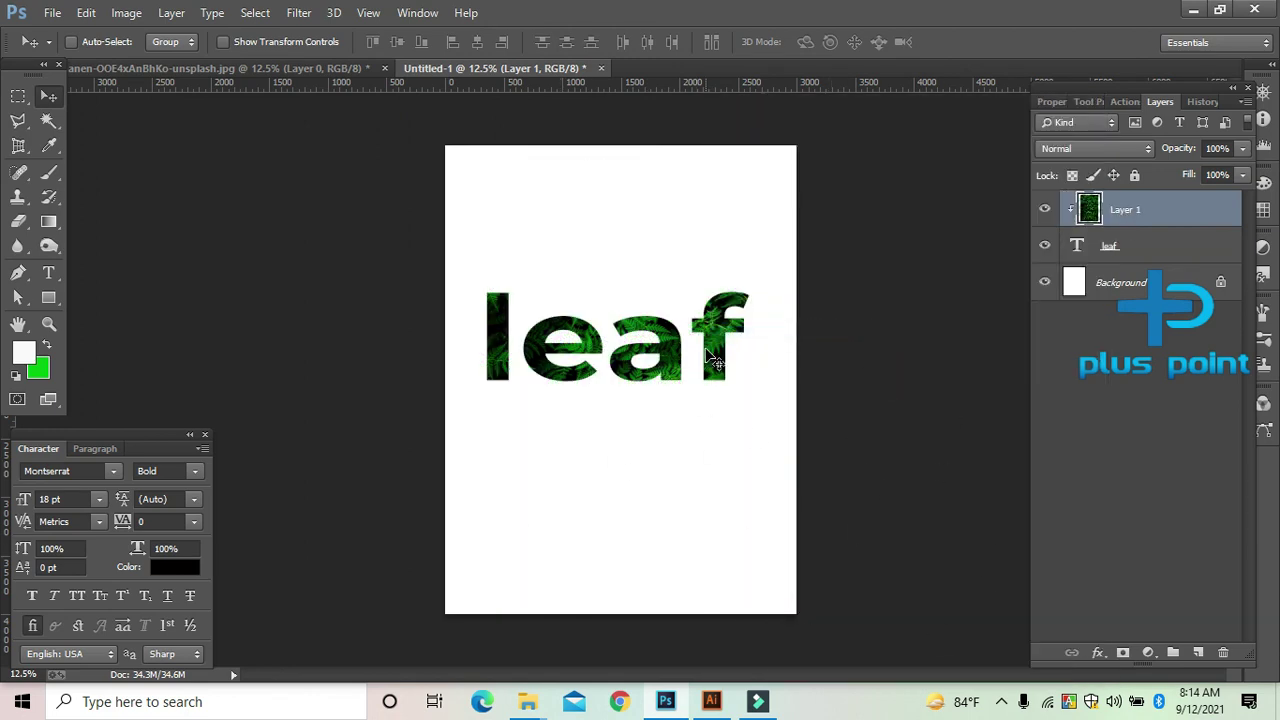
left_click_drag(708, 353, 728, 310)
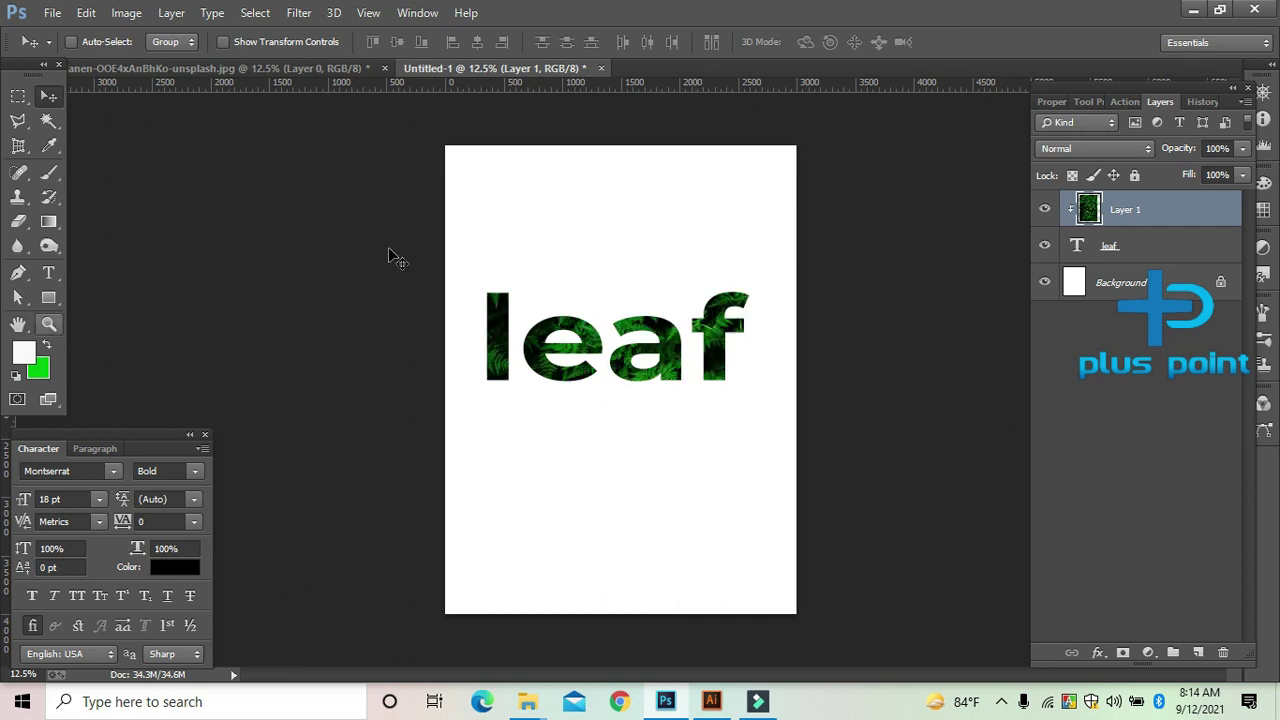